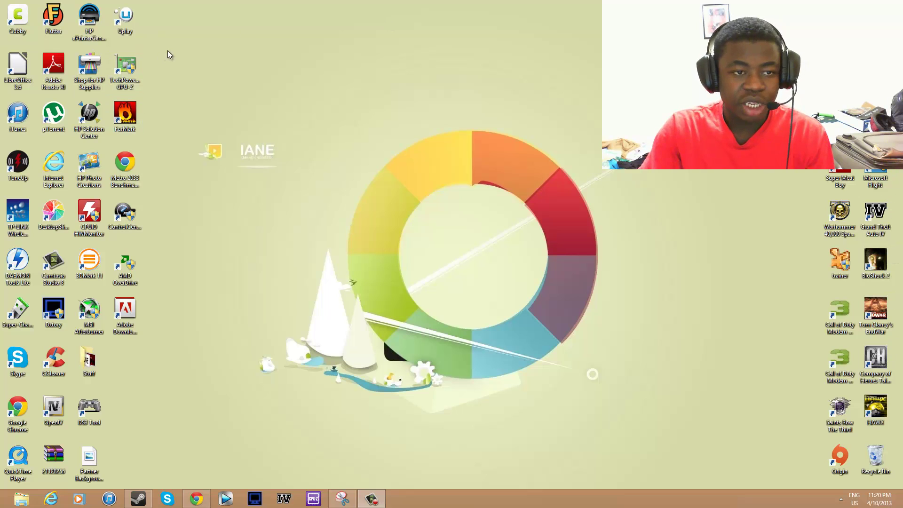
# - Move the FurMark and GPU-Z shortcuts together across the desktop
pyautogui.moveTo(169, 52); pyautogui.dragTo(109, 132)
pyautogui.moveTo(596, 111); pyautogui.dragTo(446, 78)
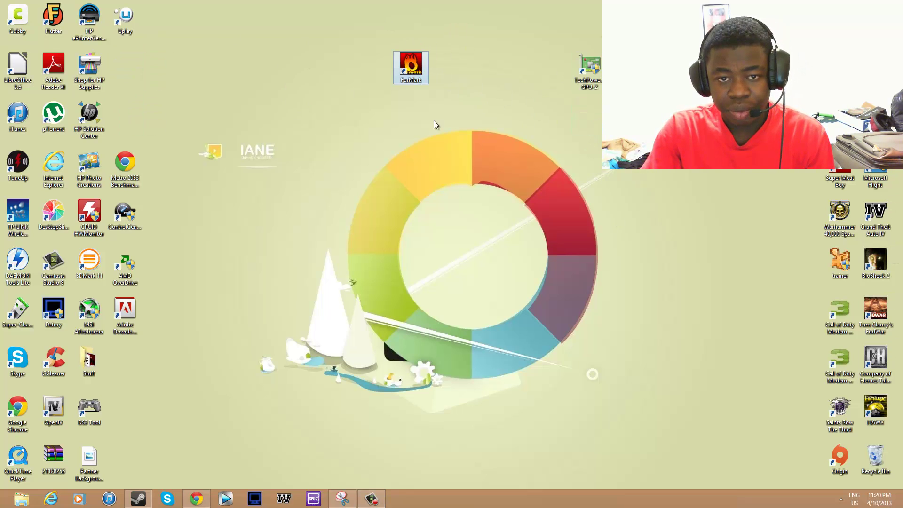
pyautogui.moveTo(596, 72); pyautogui.dragTo(529, 72)
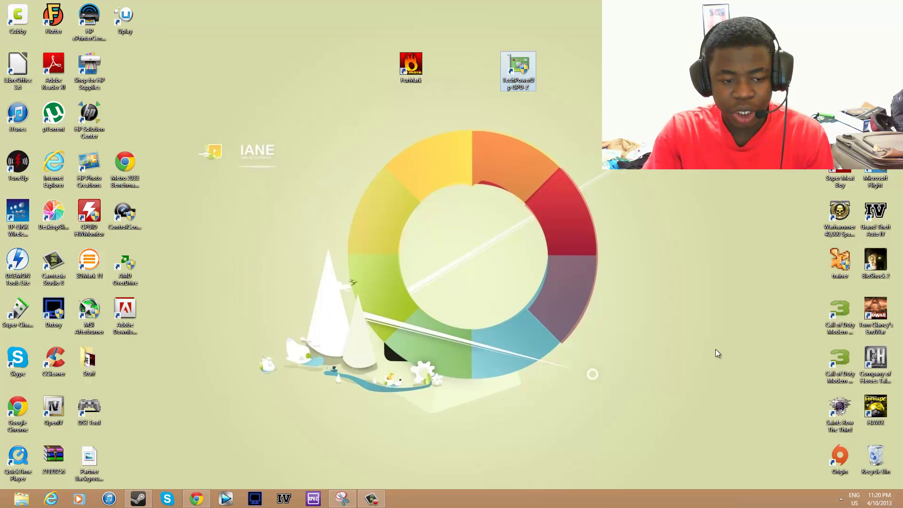
pyautogui.click(841, 500)
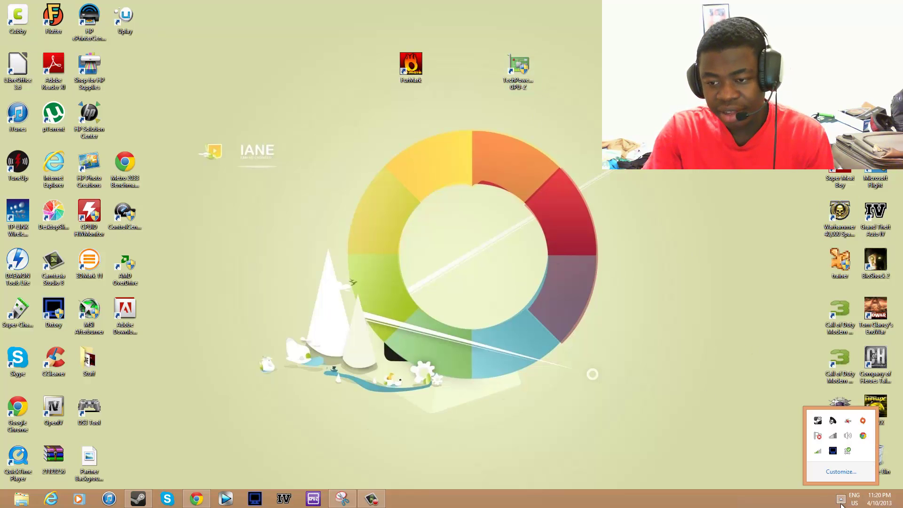
pyautogui.click(836, 502)
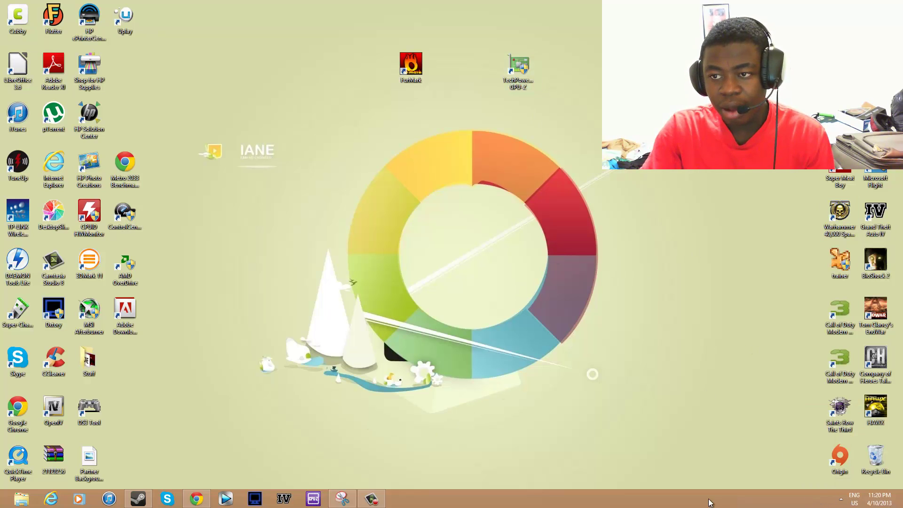
# - Reposition the Metro 2033 shortcut to the right of the desktop centre
pyautogui.moveTo(600, 203); pyautogui.dragTo(691, 164)
pyautogui.moveTo(681, 307)
pyautogui.mouseDown()
pyautogui.moveTo(707, 226)
pyautogui.moveTo(605, 171)
pyautogui.moveTo(706, 247)
pyautogui.moveTo(588, 58)
pyautogui.mouseUp()
pyautogui.moveTo(663, 178); pyautogui.dragTo(734, 275)
pyautogui.moveTo(772, 323); pyautogui.dragTo(675, 191)
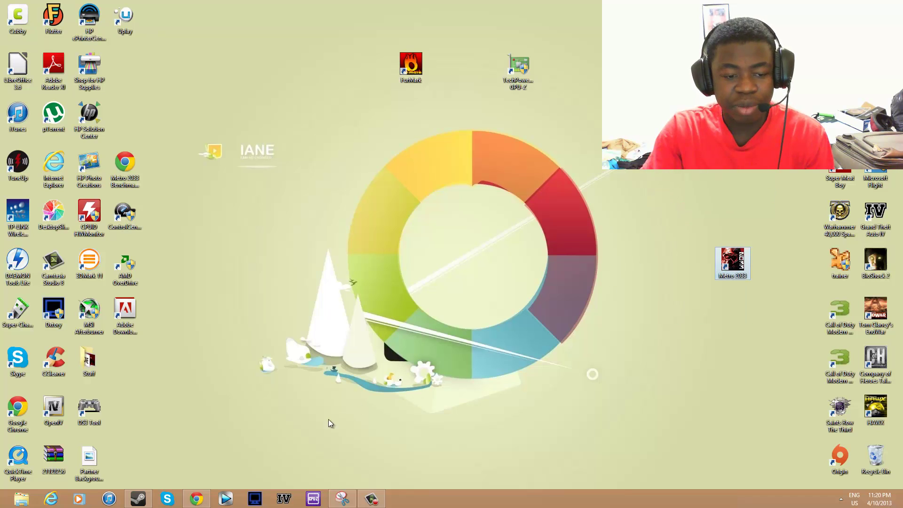
pyautogui.moveTo(775, 319); pyautogui.dragTo(608, 187)
pyautogui.click(701, 203)
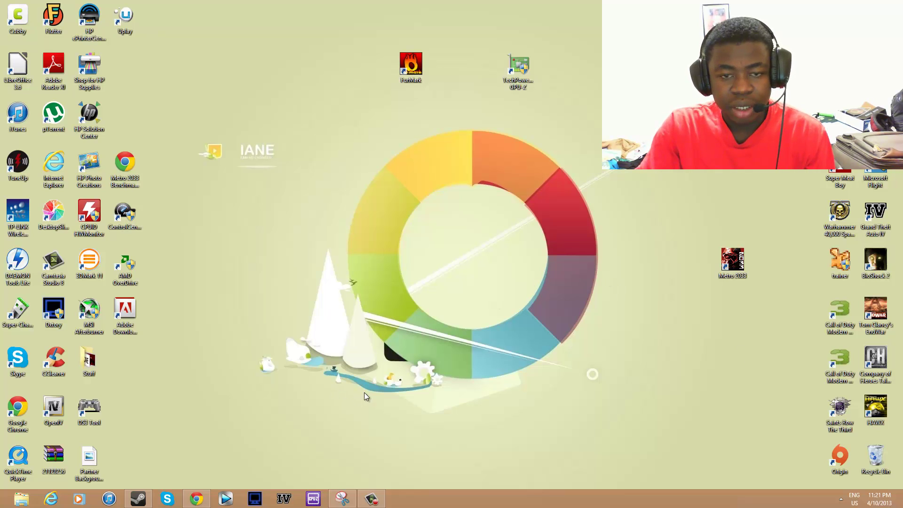
# - Set FurMark and GPU-Z side by side near the centre, then launch Control Center from the tray
pyautogui.moveTo(373, 24); pyautogui.dragTo(541, 97)
pyautogui.moveTo(519, 70)
pyautogui.mouseDown()
pyautogui.moveTo(596, 216)
pyautogui.moveTo(654, 289)
pyautogui.moveTo(591, 268)
pyautogui.mouseUp()
pyautogui.moveTo(656, 326); pyautogui.dragTo(439, 223)
pyautogui.click(600, 285)
pyautogui.moveTo(600, 287); pyautogui.dragTo(528, 287)
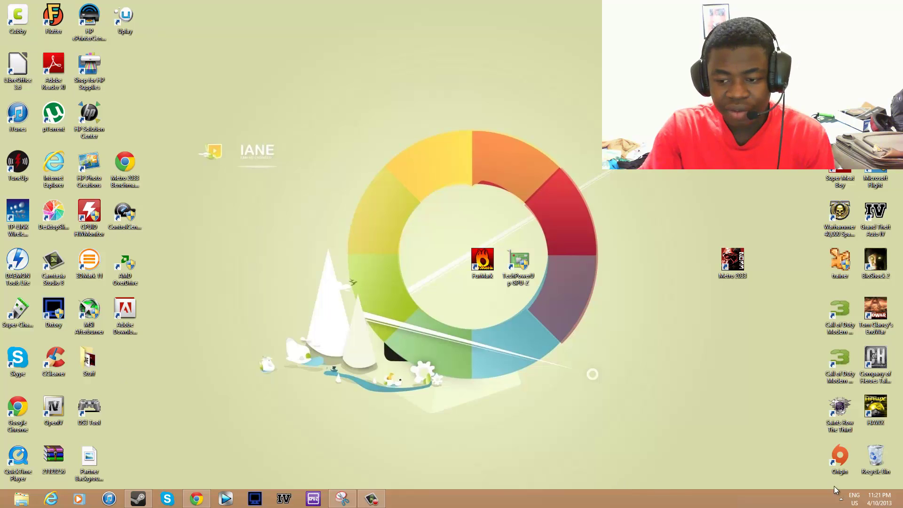
pyautogui.click(841, 499)
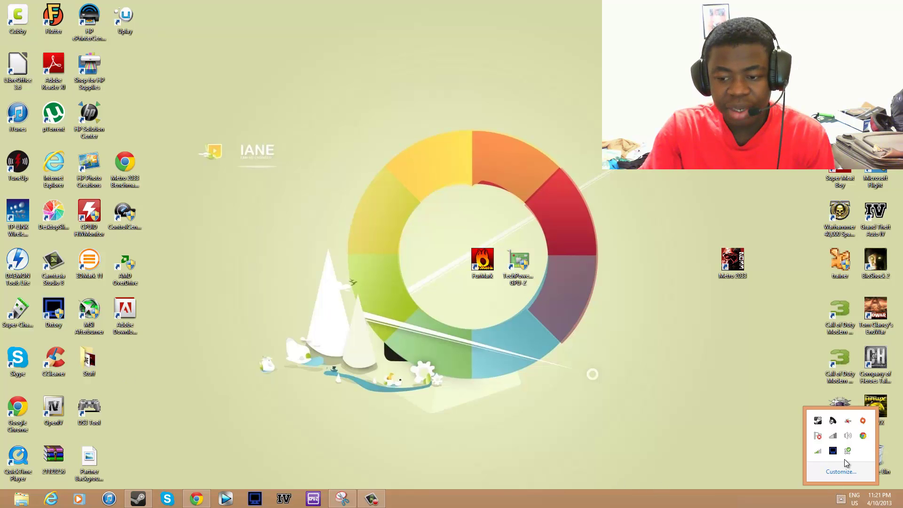
pyautogui.doubleClick(833, 423)
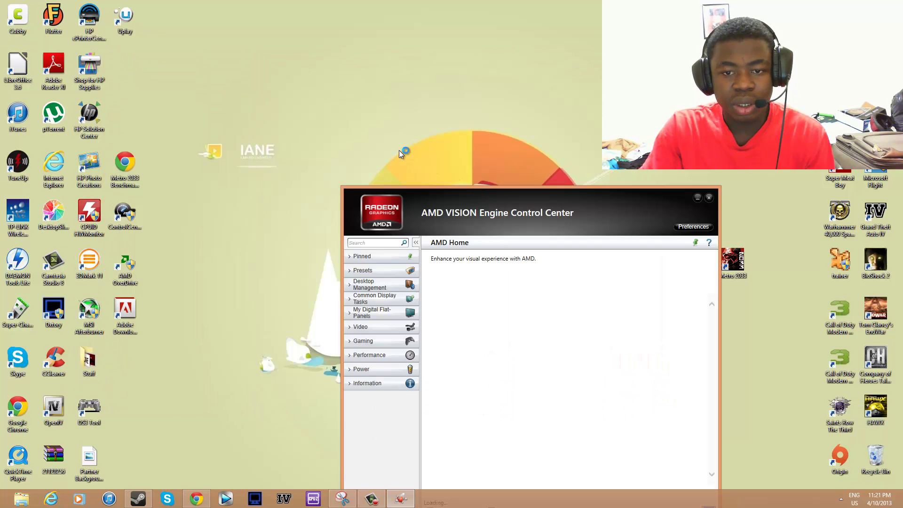
# - Drag the Control Center window to the screen centre while the Far Cry 3 Home page loads
pyautogui.moveTo(480, 203)
pyautogui.mouseDown()
pyautogui.moveTo(345, 138)
pyautogui.moveTo(376, 98)
pyautogui.moveTo(552, 66)
pyautogui.moveTo(249, 60)
pyautogui.moveTo(629, 46)
pyautogui.moveTo(744, 65)
pyautogui.mouseUp()
pyautogui.moveTo(555, 305)
pyautogui.mouseDown()
pyautogui.moveTo(448, 251)
pyautogui.moveTo(197, 162)
pyautogui.mouseUp()
pyautogui.moveTo(692, 70); pyautogui.dragTo(349, 55)
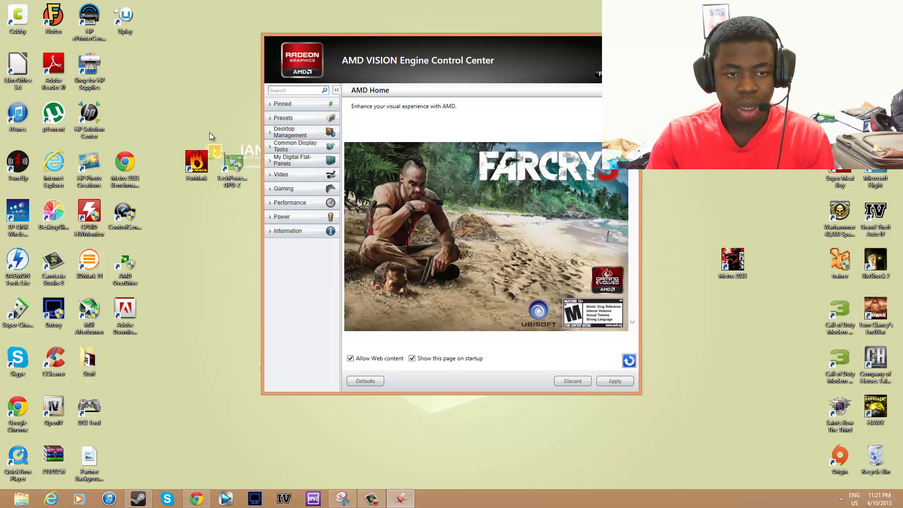
# - Launch GPU-Z and check its 960 MHz GPU and 1105 MHz memory clocks against 900/1050 defaults
pyautogui.doubleClick(238, 173)
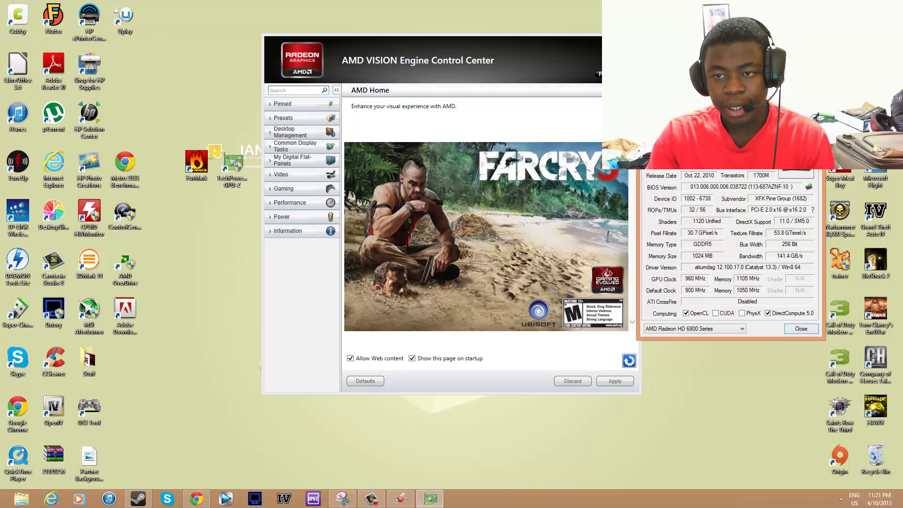
pyautogui.moveTo(727, 119); pyautogui.dragTo(485, 89)
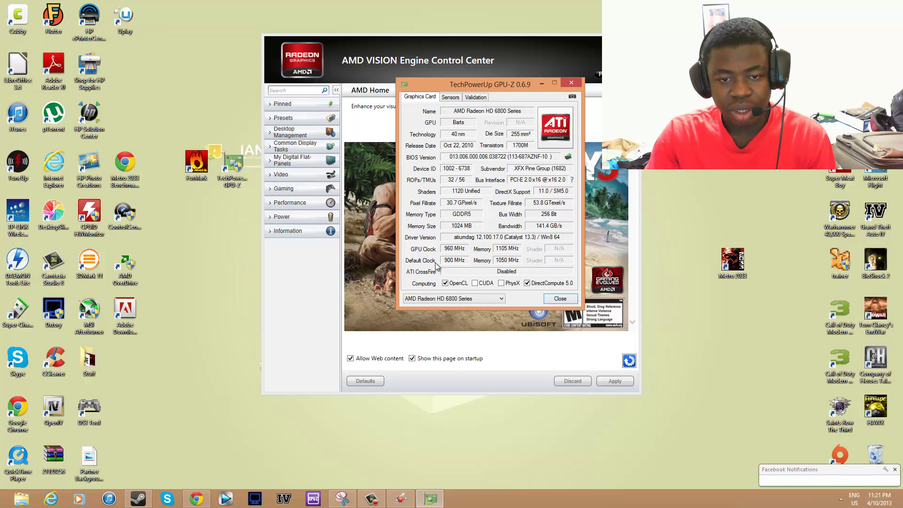
pyautogui.moveTo(447, 266)
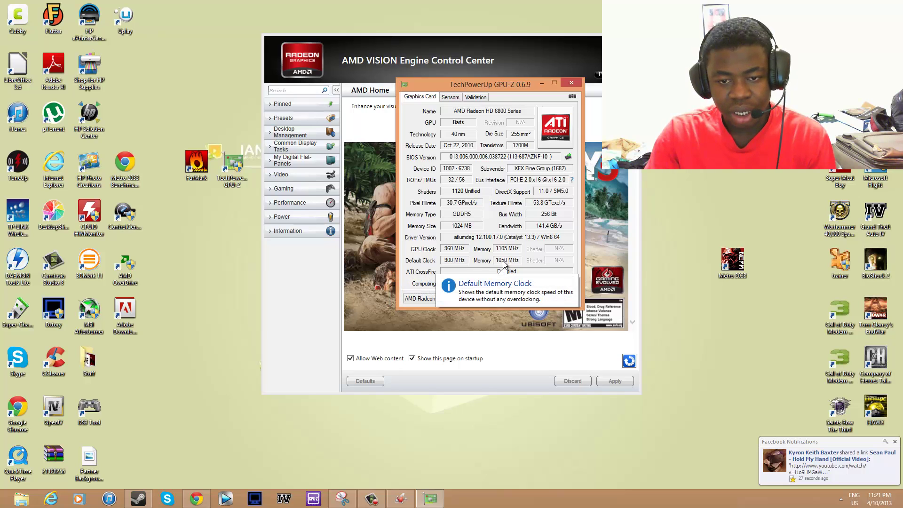
pyautogui.moveTo(503, 266)
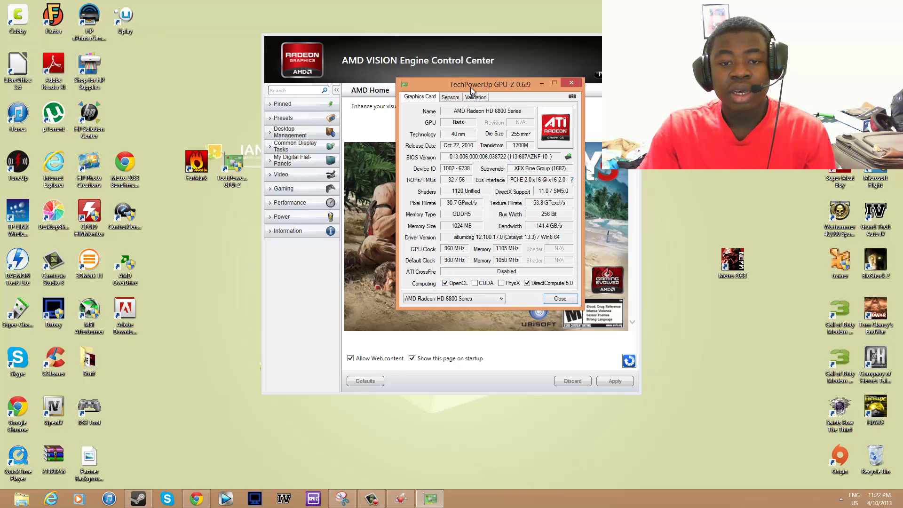
# - Move GPU-Z right, view the Sensors tab, and return to the Graphics Card tab
pyautogui.moveTo(471, 86); pyautogui.dragTo(668, 101)
pyautogui.click(647, 111)
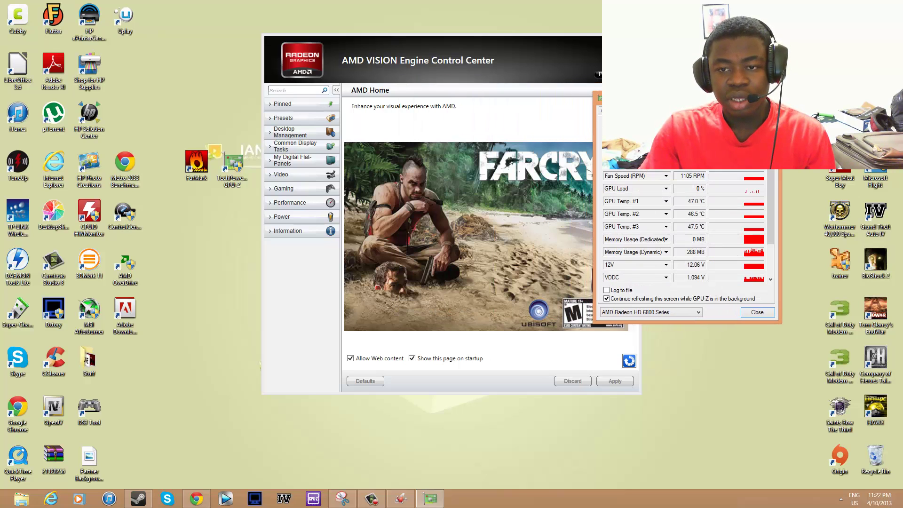
pyautogui.click(678, 111)
pyautogui.click(611, 111)
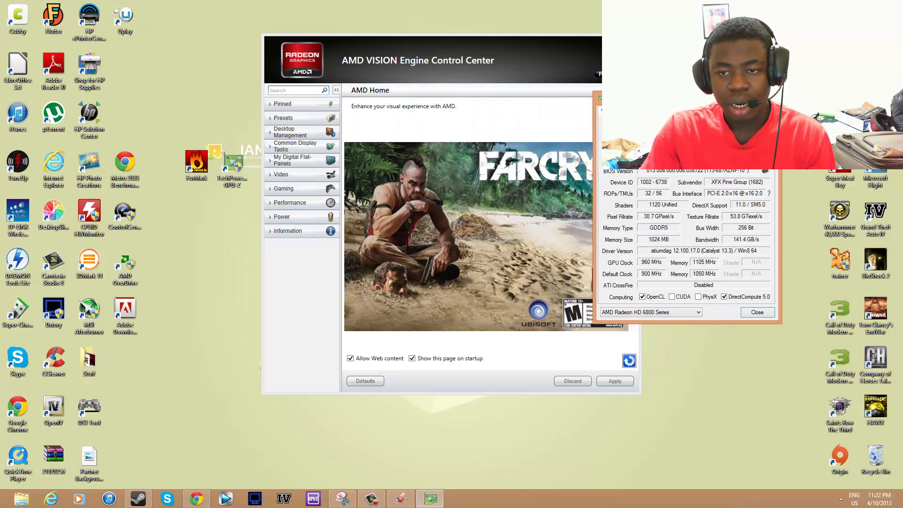
pyautogui.click(428, 85)
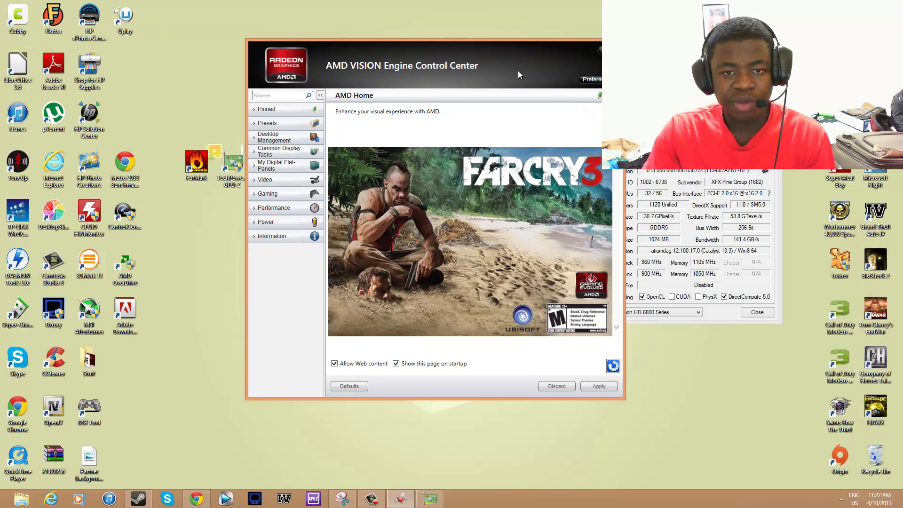
# - Open Performance > AMD OverDrive > Graphics OverDrive and compare its 960/1105 MHz clocks with GPU-Z
pyautogui.click(258, 208)
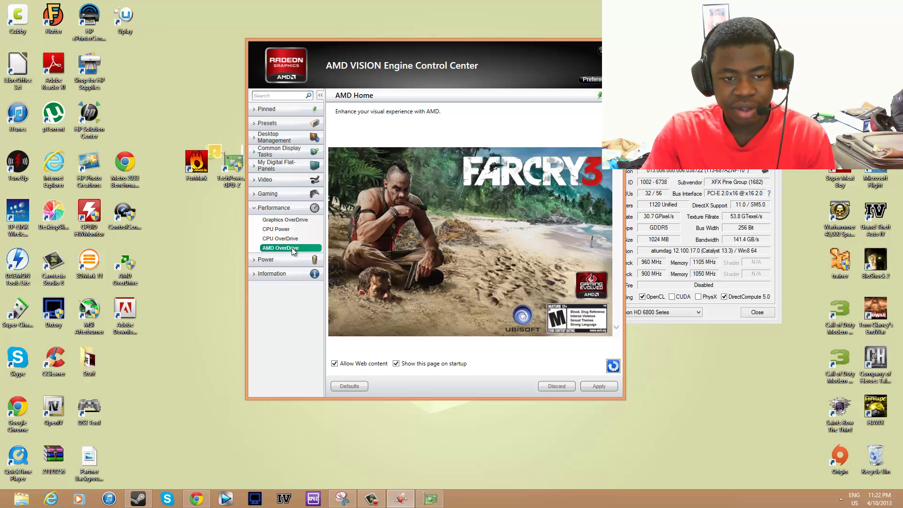
pyautogui.click(293, 249)
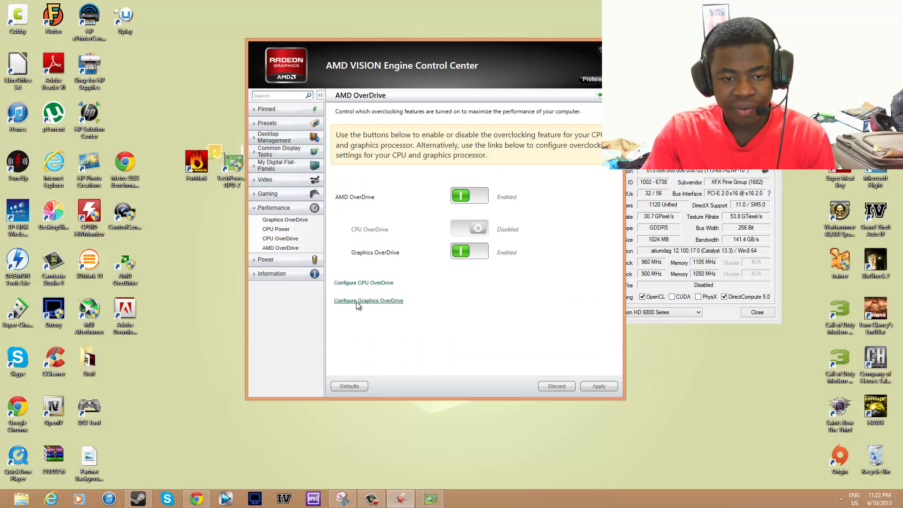
pyautogui.click(390, 301)
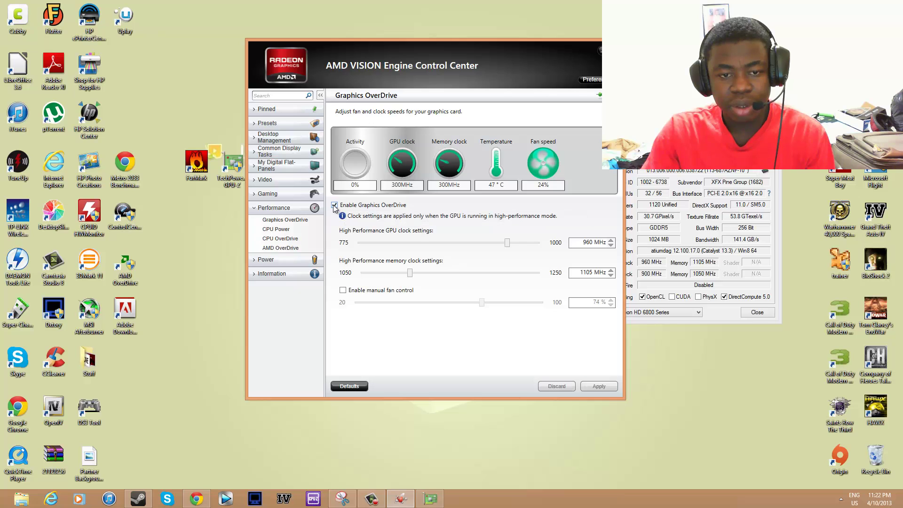
pyautogui.hotkey('alt', 'Tab')
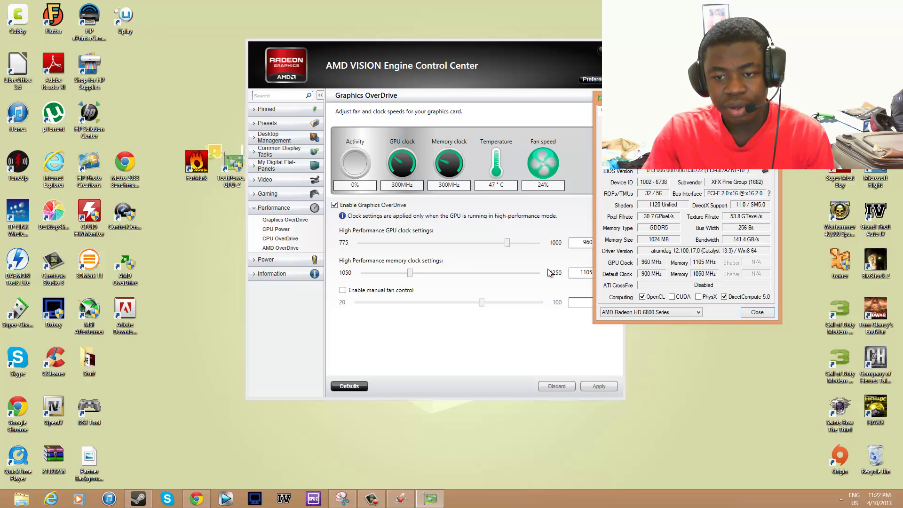
pyautogui.hotkey('alt', 'Tab')
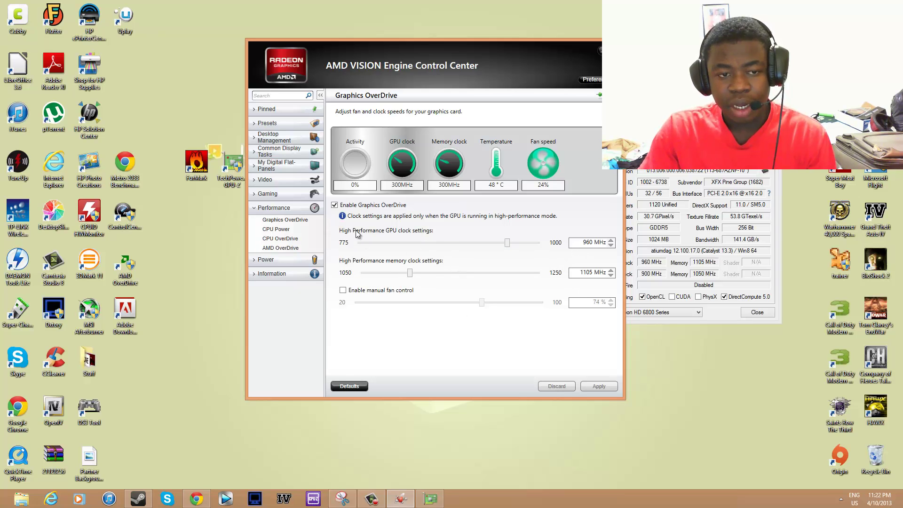
# - Launch FurMark, close the FurMark web page that opened, and move FurMark right
pyautogui.click(202, 171)
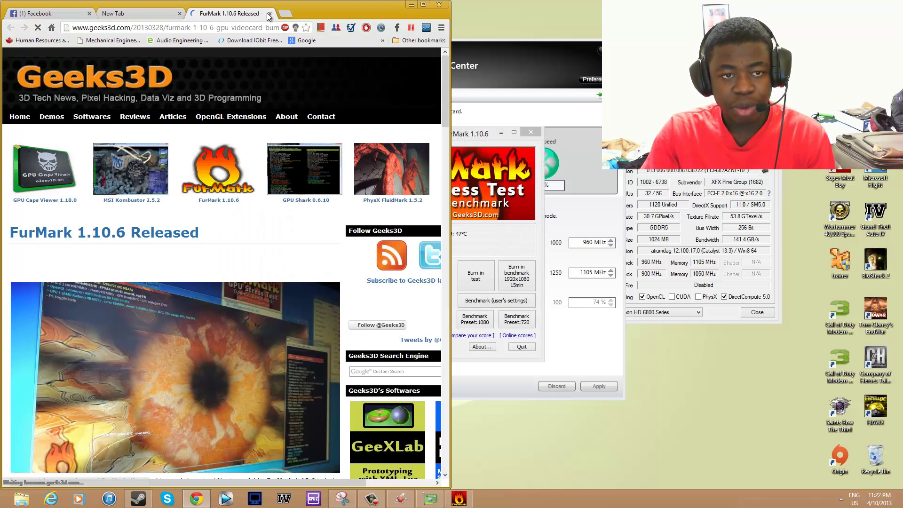
pyautogui.click(269, 15)
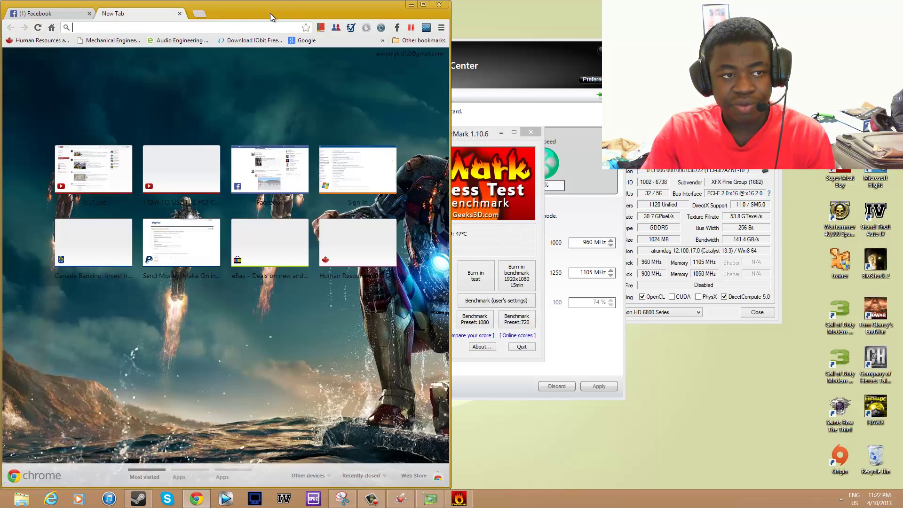
pyautogui.click(439, 4)
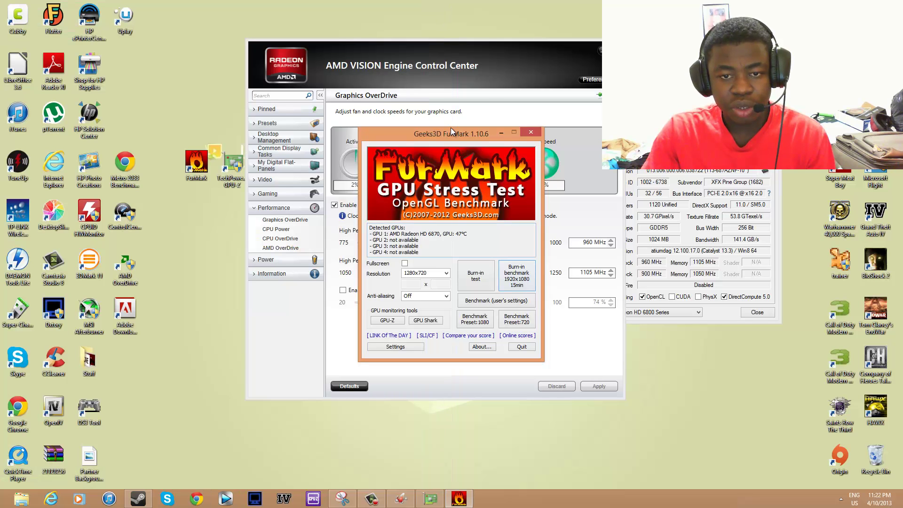
pyautogui.moveTo(451, 133); pyautogui.dragTo(732, 83)
# - Minimize GPU-Z and place FurMark beside the OverDrive clocks with the Radeon HD 6870 listed
pyautogui.moveTo(486, 48); pyautogui.dragTo(359, 53)
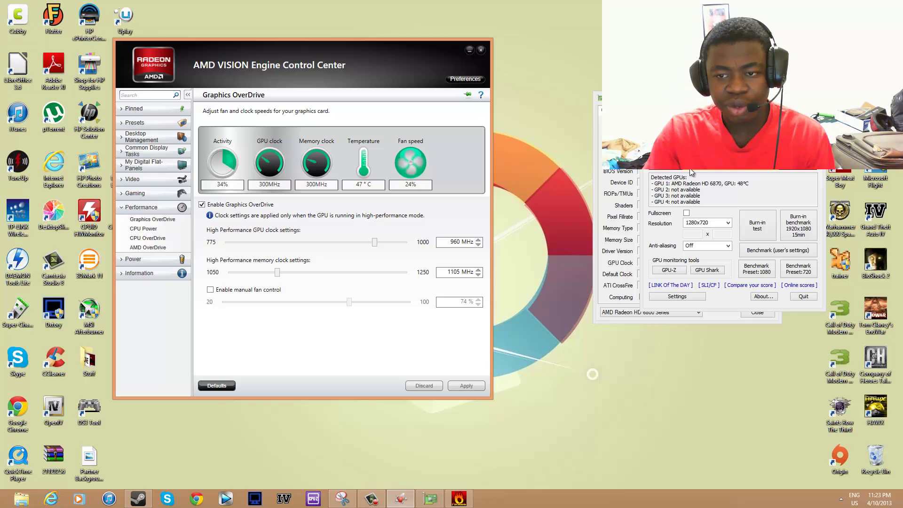
pyautogui.moveTo(737, 102); pyautogui.dragTo(595, 96)
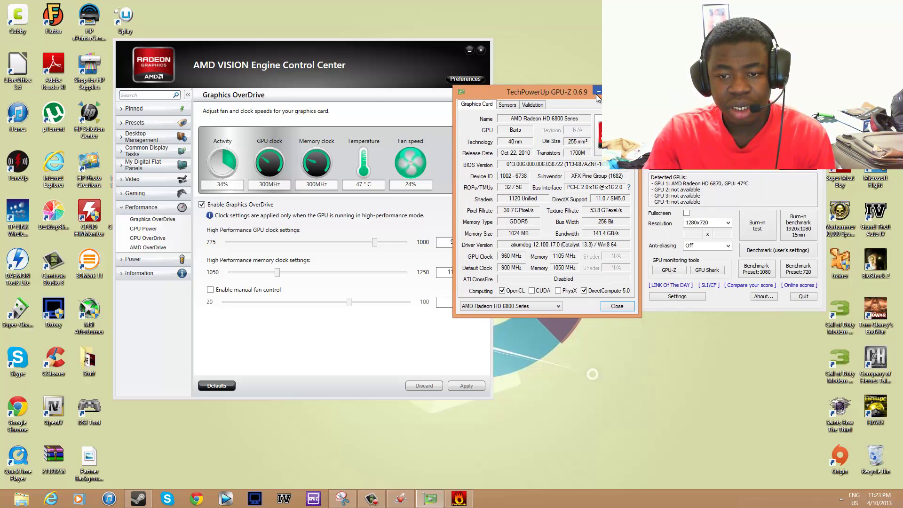
pyautogui.click(598, 91)
pyautogui.moveTo(682, 82); pyautogui.dragTo(618, 67)
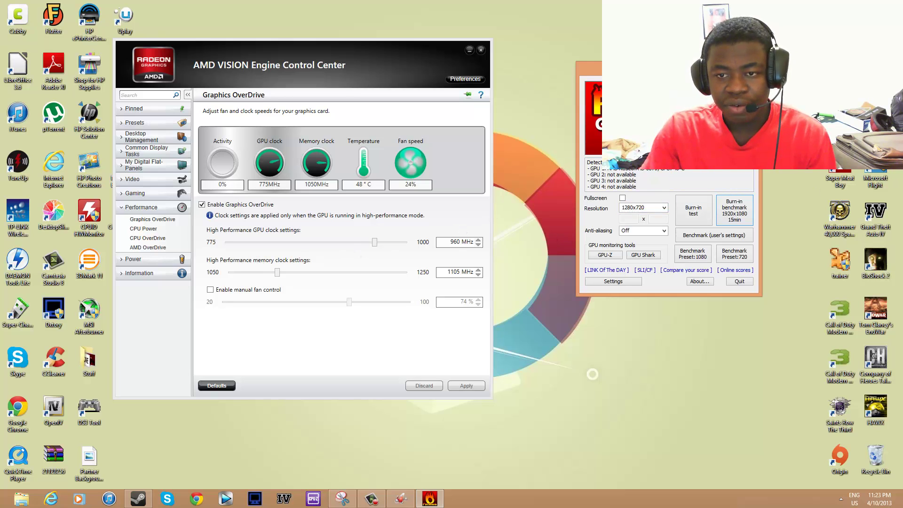
pyautogui.moveTo(669, 68); pyautogui.dragTo(682, 93)
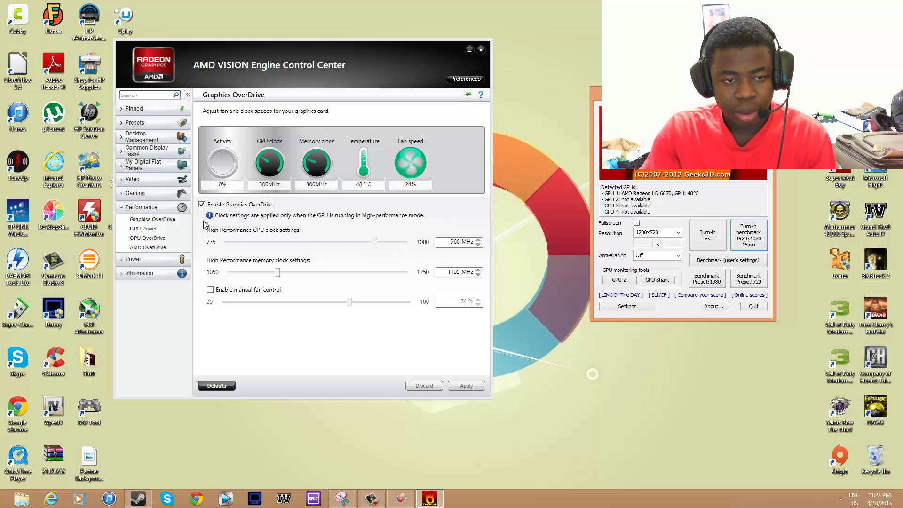
# - Set the GPU clock to 960 MHz and memory clock to 1110 MHz, then apply
pyautogui.click(225, 390)
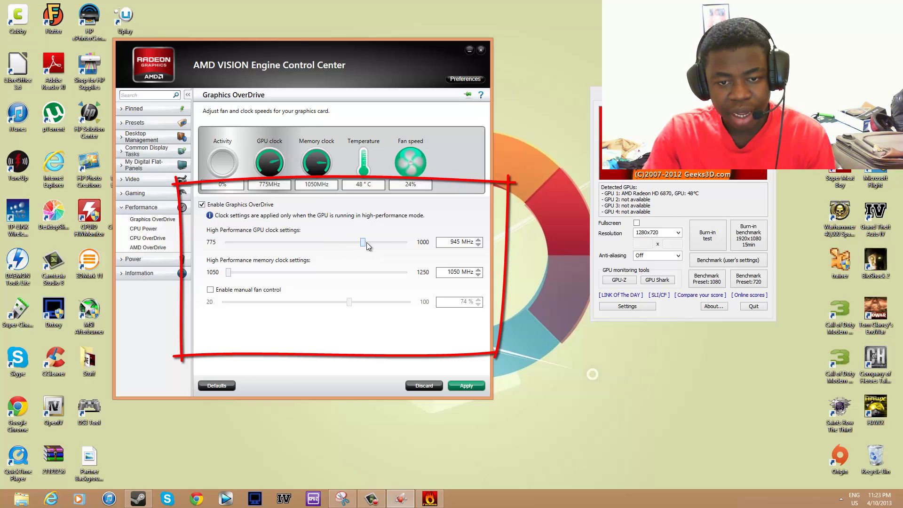
pyautogui.moveTo(374, 243); pyautogui.dragTo(378, 242)
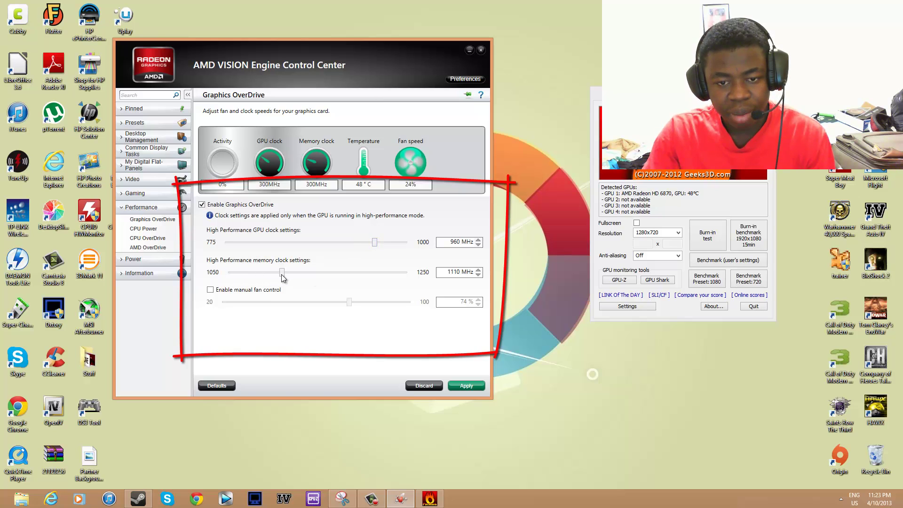
pyautogui.click(465, 387)
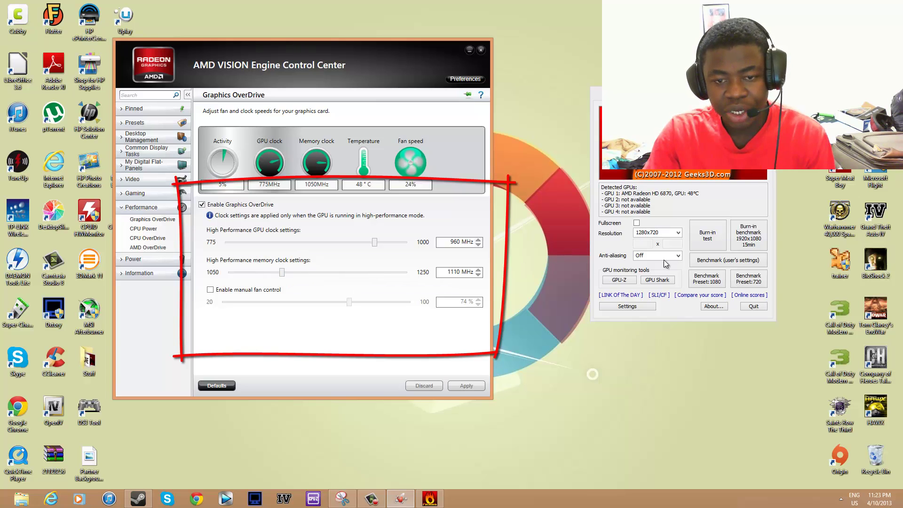
# - Keep 1280x720 resolution with 4X MSAA and start the user's-settings benchmark
pyautogui.click(678, 232)
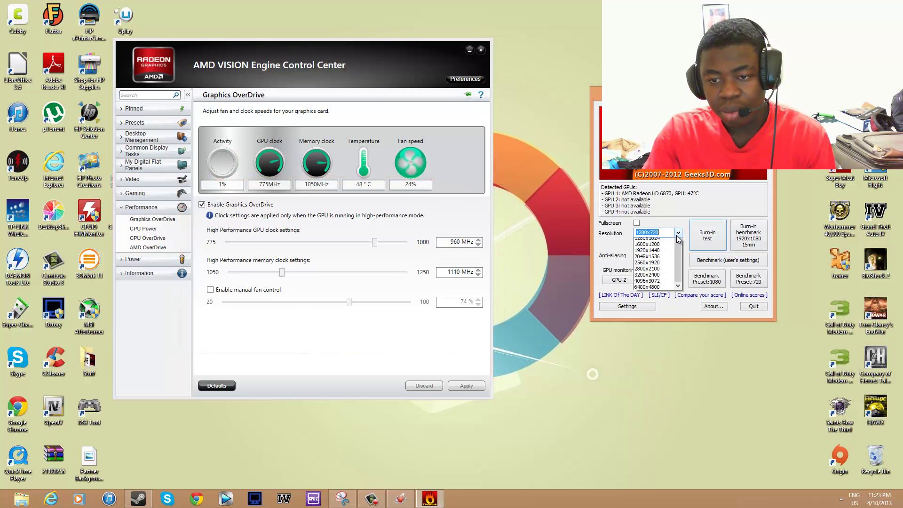
pyautogui.click(678, 235)
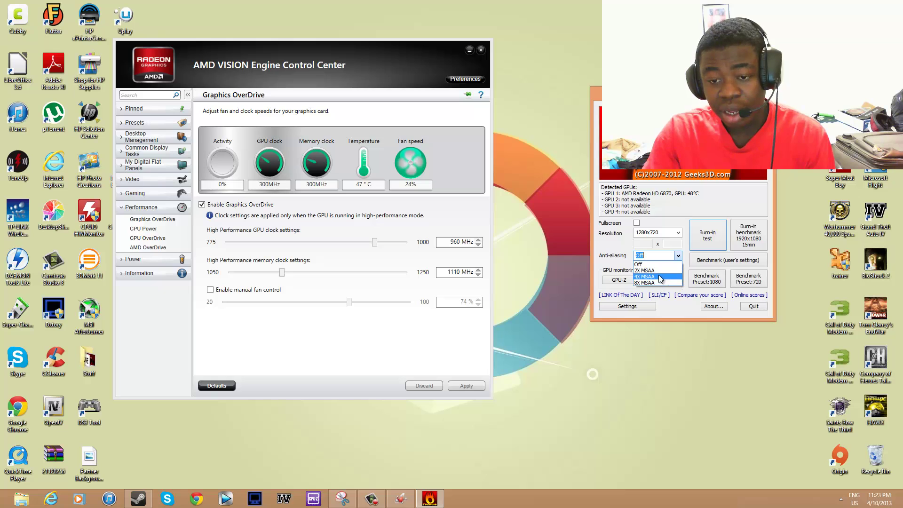
pyautogui.click(677, 236)
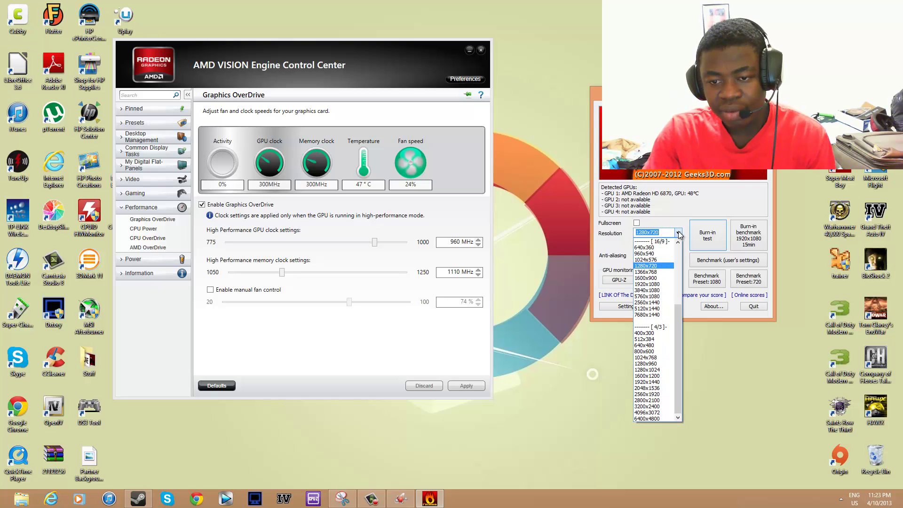
pyautogui.click(679, 235)
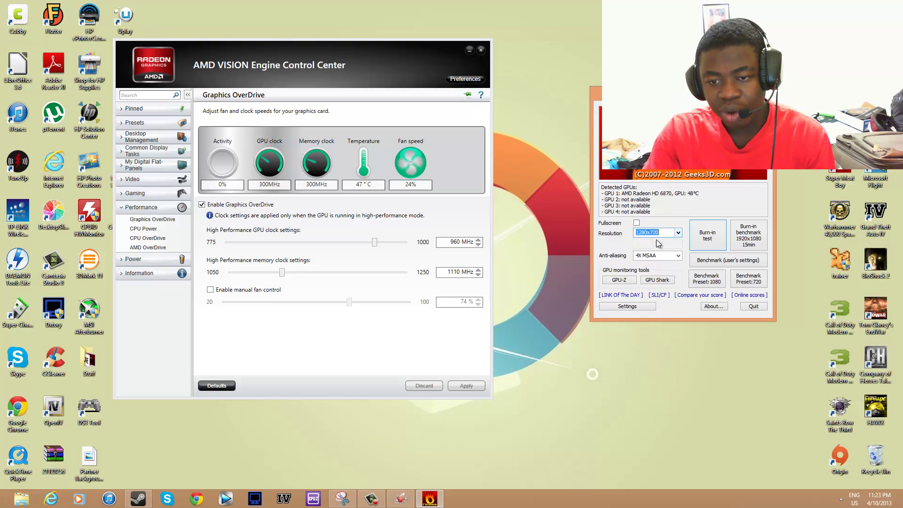
pyautogui.click(734, 262)
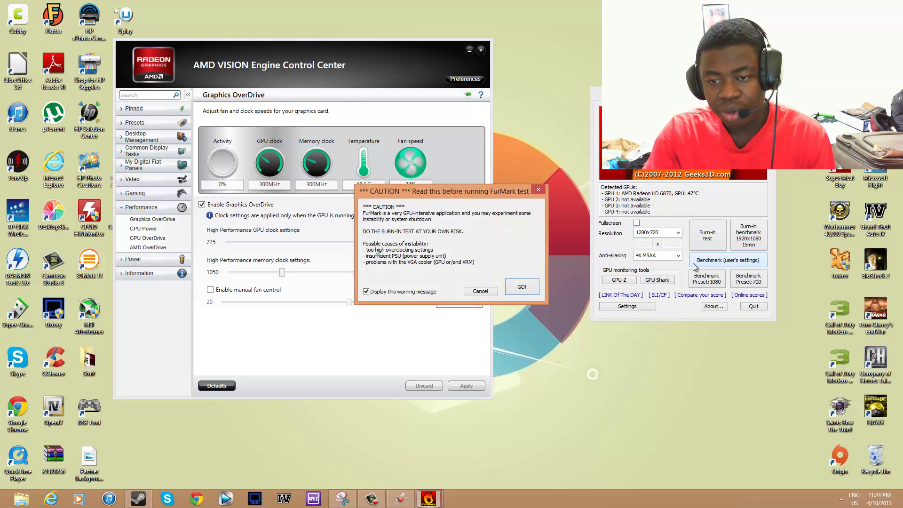
# - Run the 60-second benchmark to its 1204-point, 72°C result and dismiss the score
pyautogui.click(521, 289)
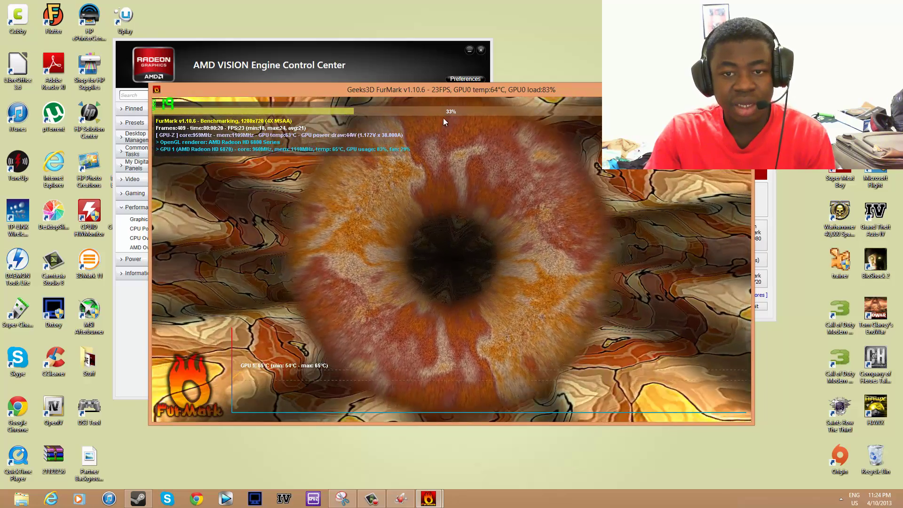
pyautogui.moveTo(381, 93); pyautogui.dragTo(380, 60)
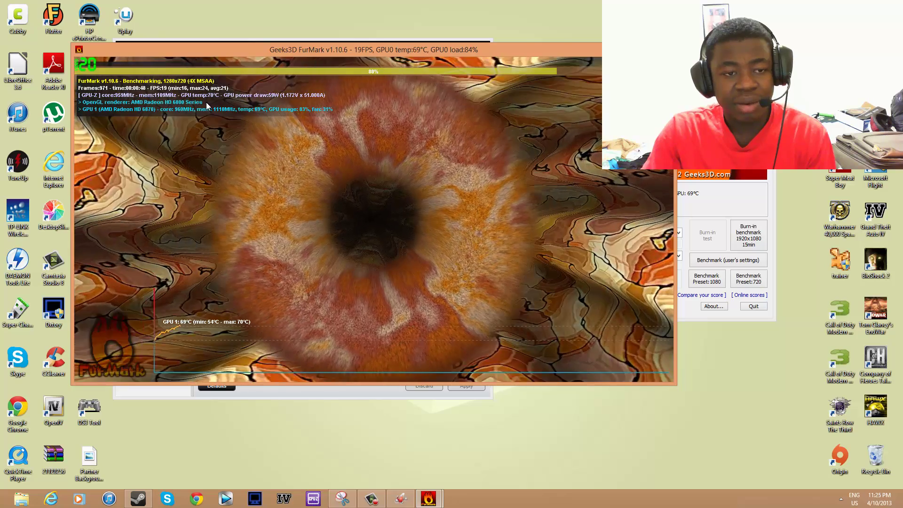
pyautogui.moveTo(417, 47); pyautogui.dragTo(533, 105)
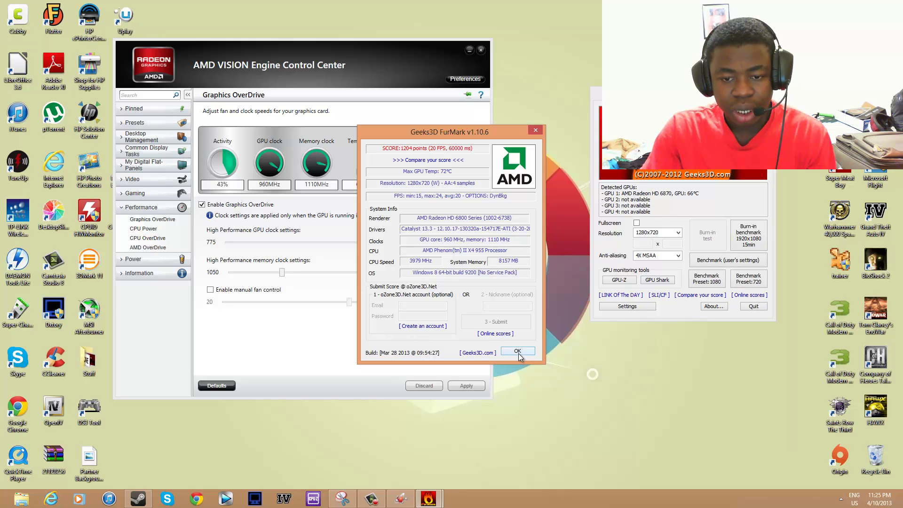
pyautogui.click(535, 132)
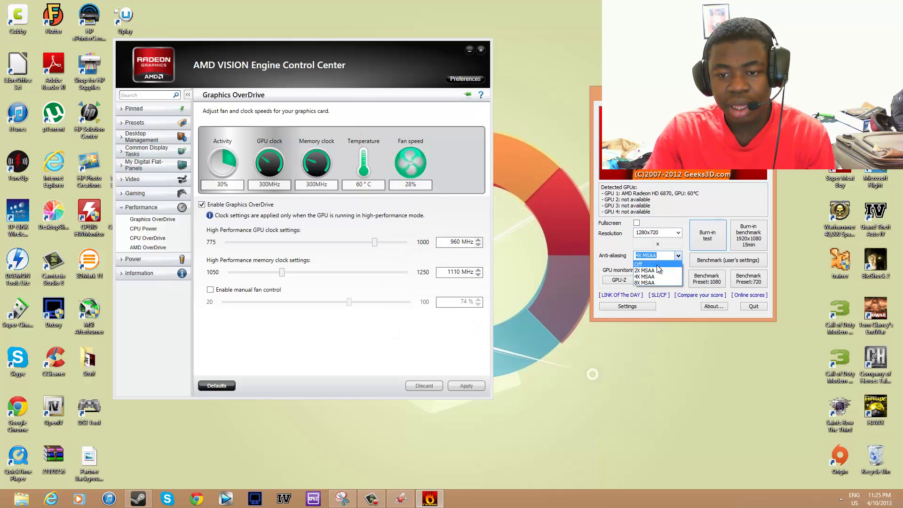
pyautogui.click(718, 261)
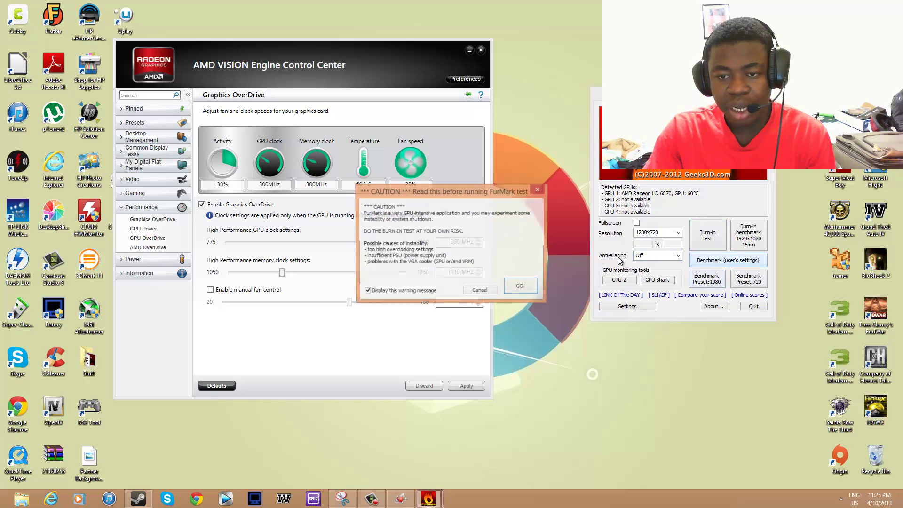
pyautogui.click(521, 288)
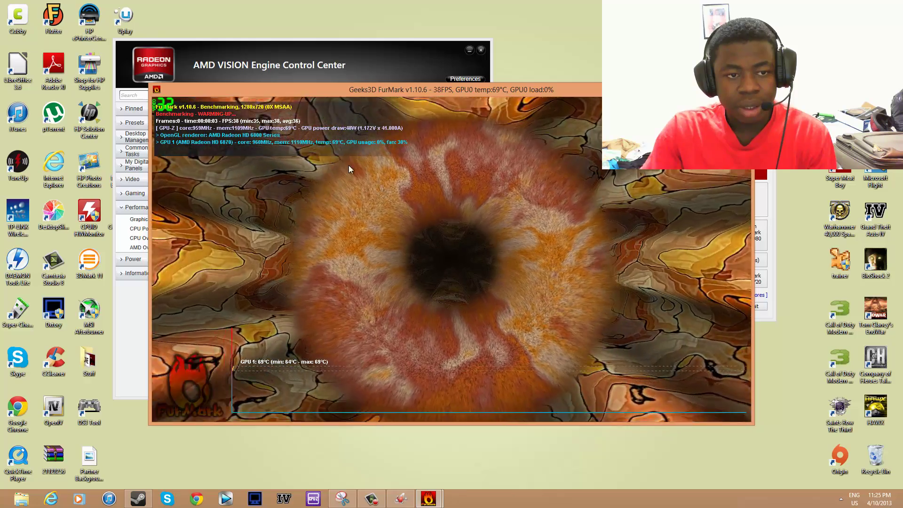
pyautogui.press('Escape')
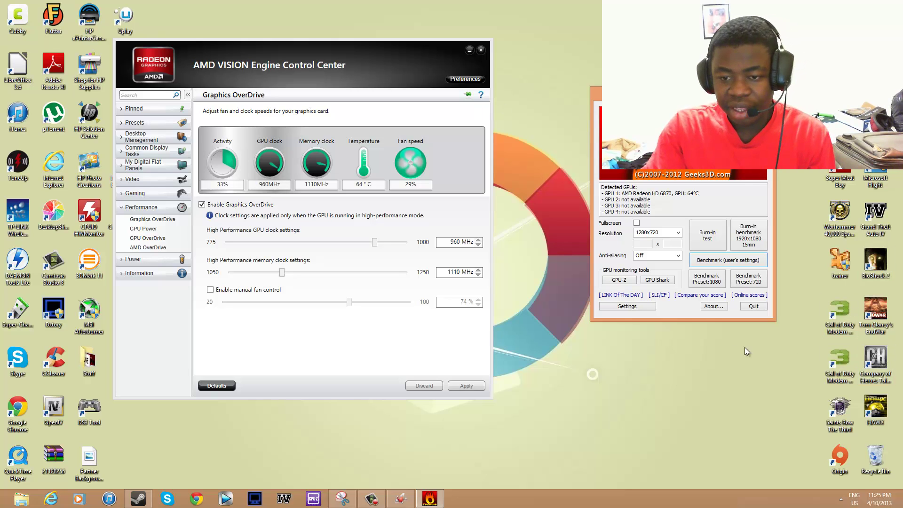
# - Reposition FurMark and the OverDrive window, then minimize the Control Center to the taskbar
pyautogui.moveTo(682, 93); pyautogui.dragTo(624, 66)
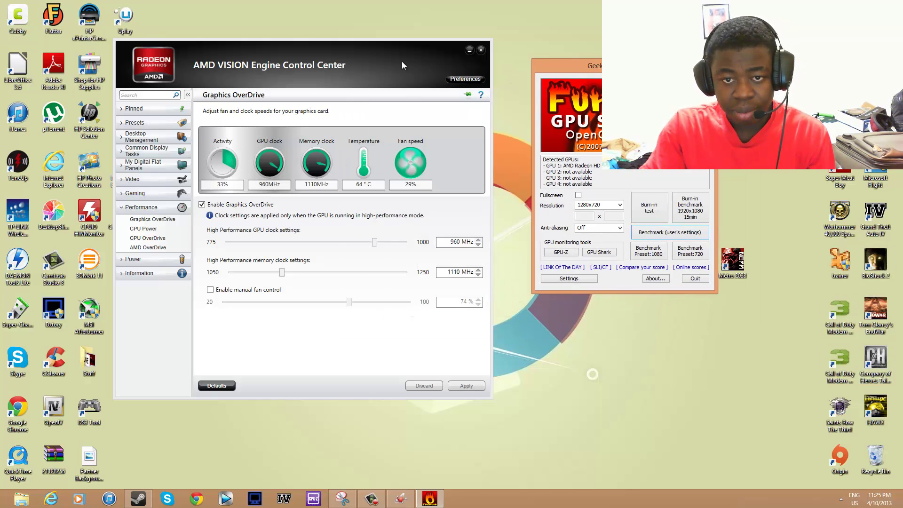
pyautogui.moveTo(400, 64); pyautogui.dragTo(416, 42)
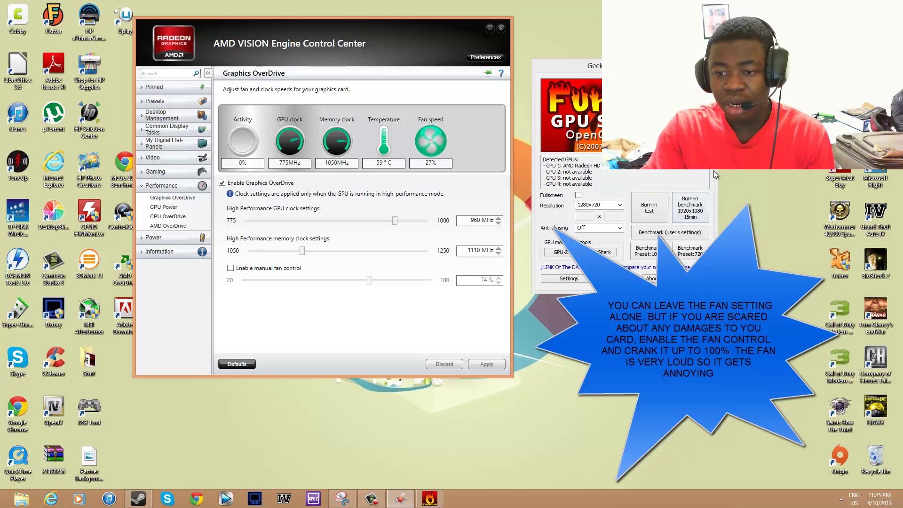
pyautogui.click(490, 28)
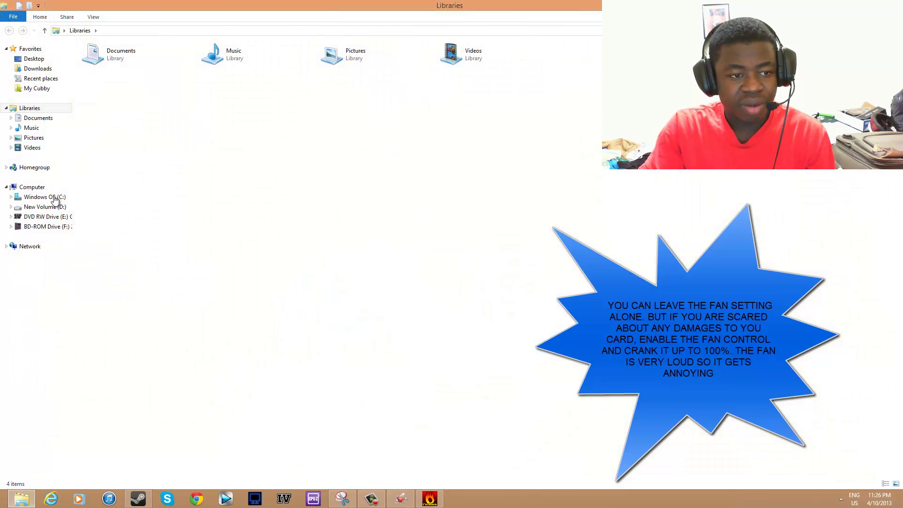
# - Browse from the C: drive into Program Files (x86) and locate the Steam folder
pyautogui.click(51, 199)
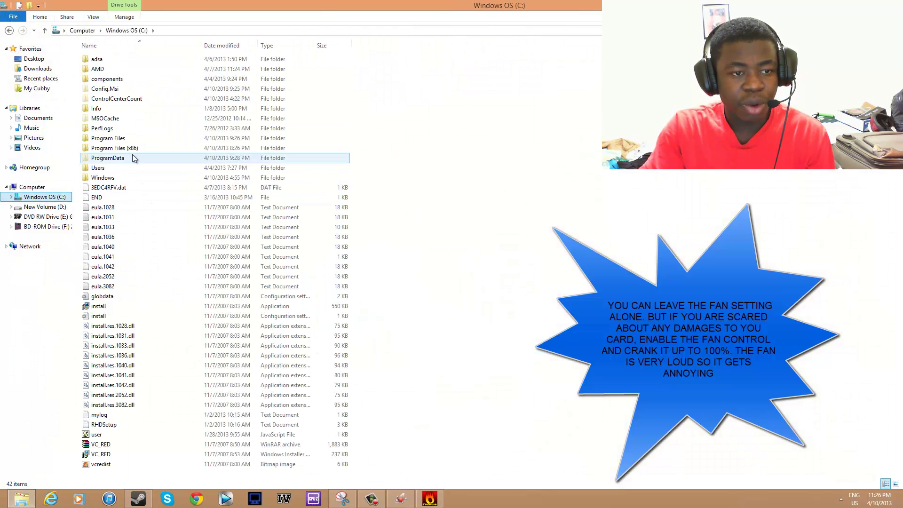
pyautogui.doubleClick(140, 138)
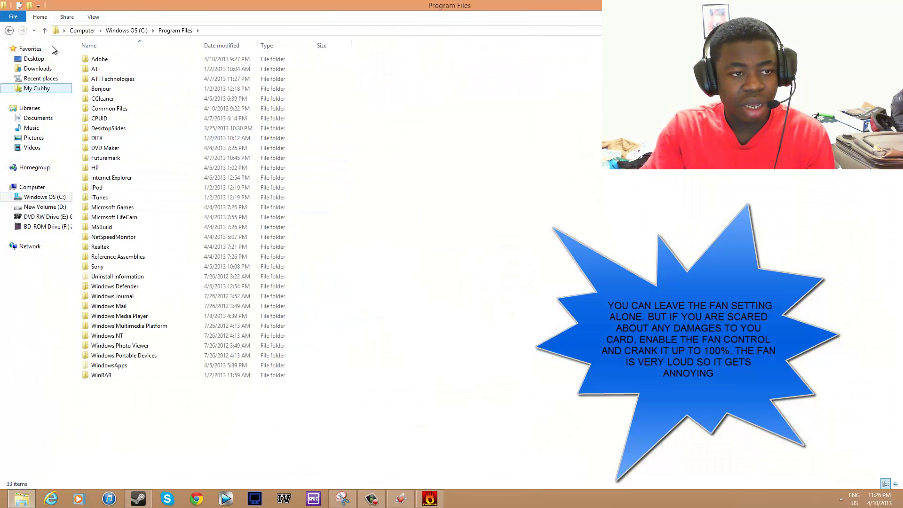
pyautogui.click(13, 32)
pyautogui.doubleClick(129, 148)
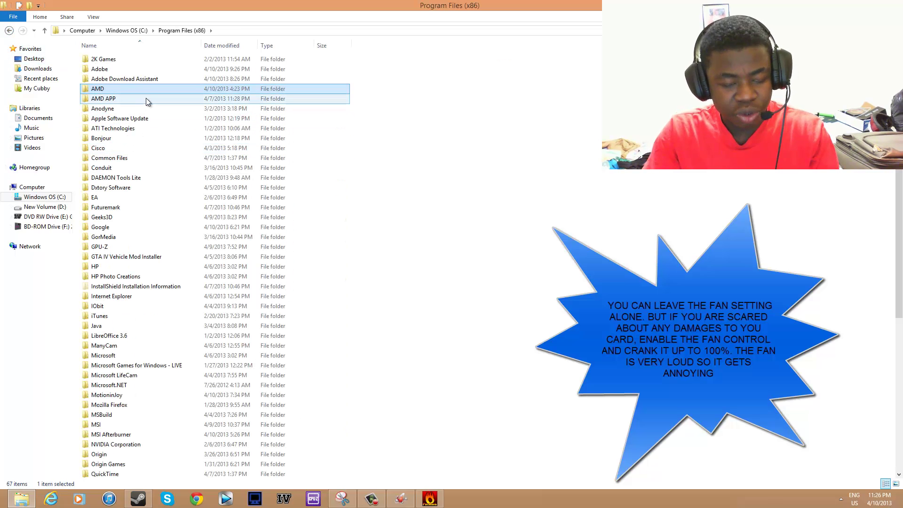
pyautogui.press('m')
pyautogui.press('m')
pyautogui.press('m')
pyautogui.press('m')
pyautogui.press('m')
pyautogui.press('m')
pyautogui.press('m')
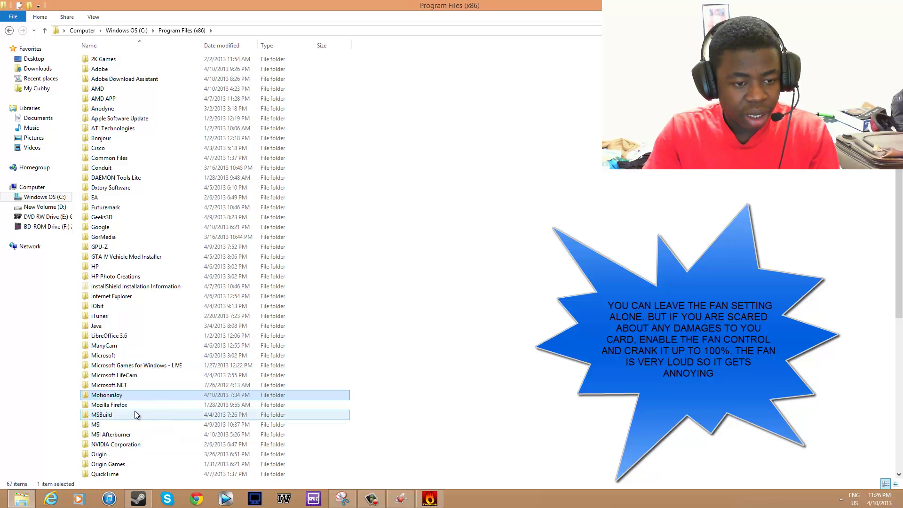
pyautogui.click(145, 396)
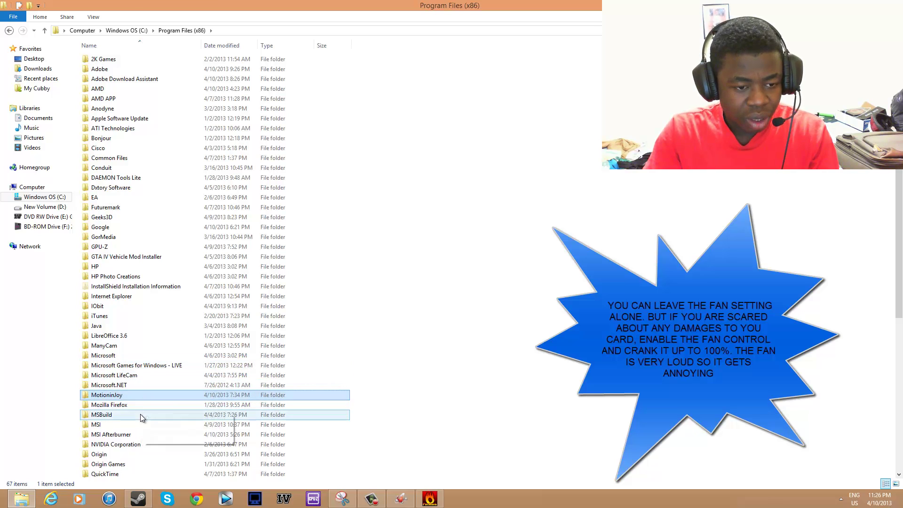
pyautogui.scroll(-1, 138, 422)
pyautogui.scroll(-2, 135, 429)
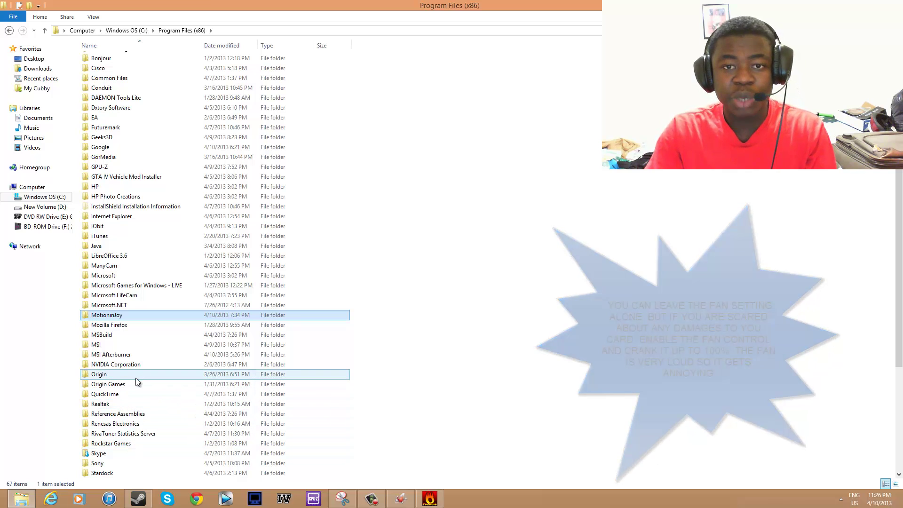
pyautogui.click(132, 342)
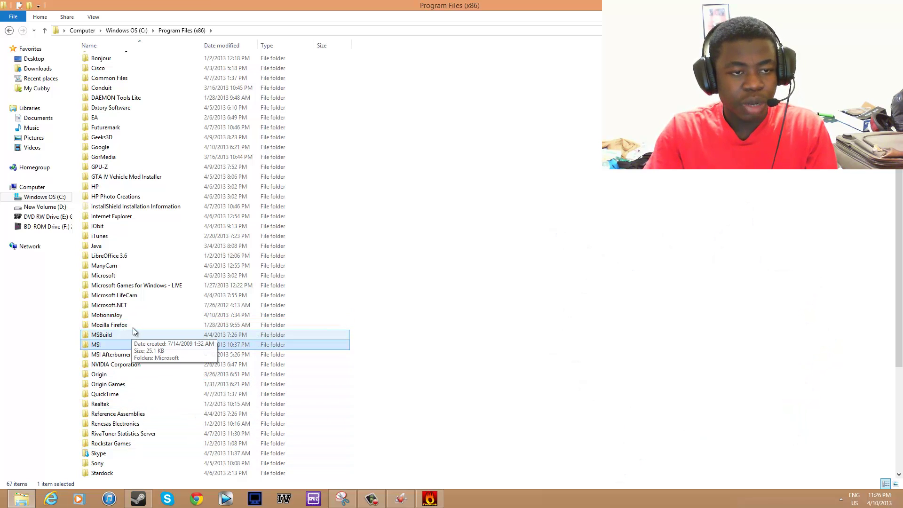
pyautogui.scroll(3, 102, 142)
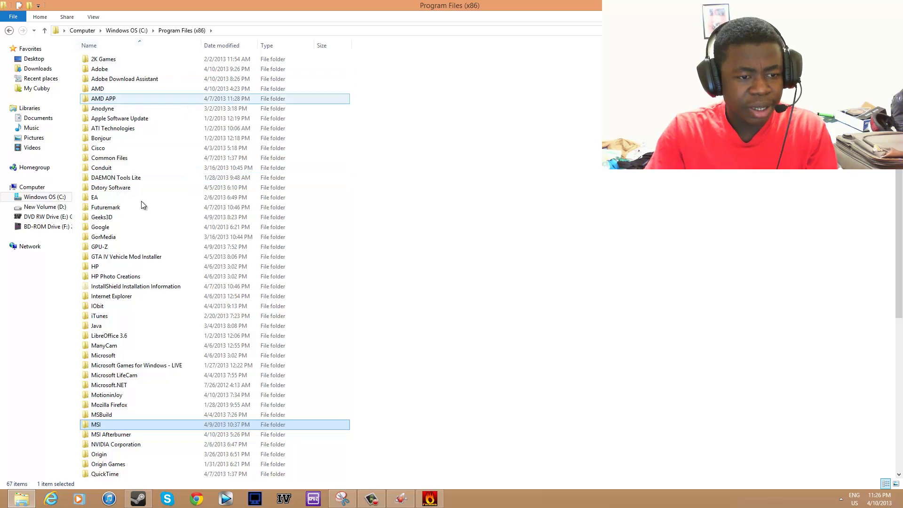
pyautogui.scroll(-8, 156, 301)
pyautogui.click(154, 306)
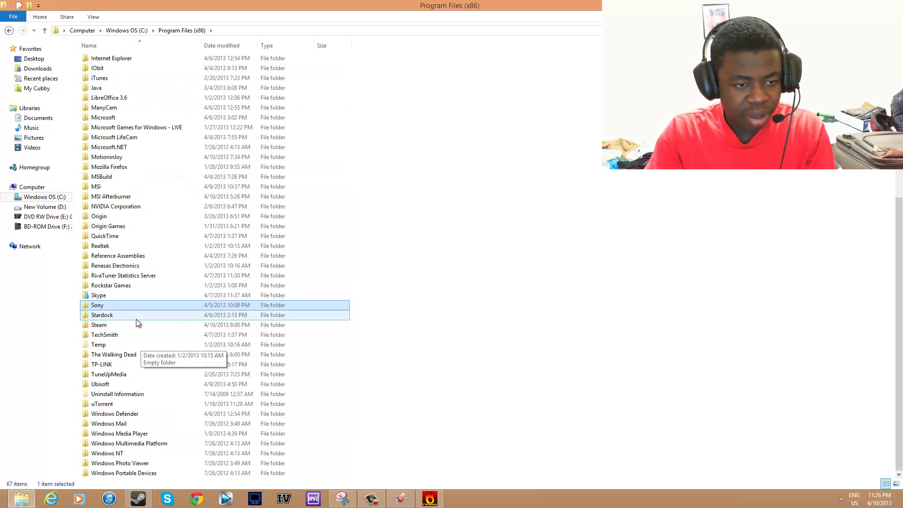
# - Open Steam > steamapps > common > Metro 2033 and launch metro2033benchmark
pyautogui.doubleClick(109, 324)
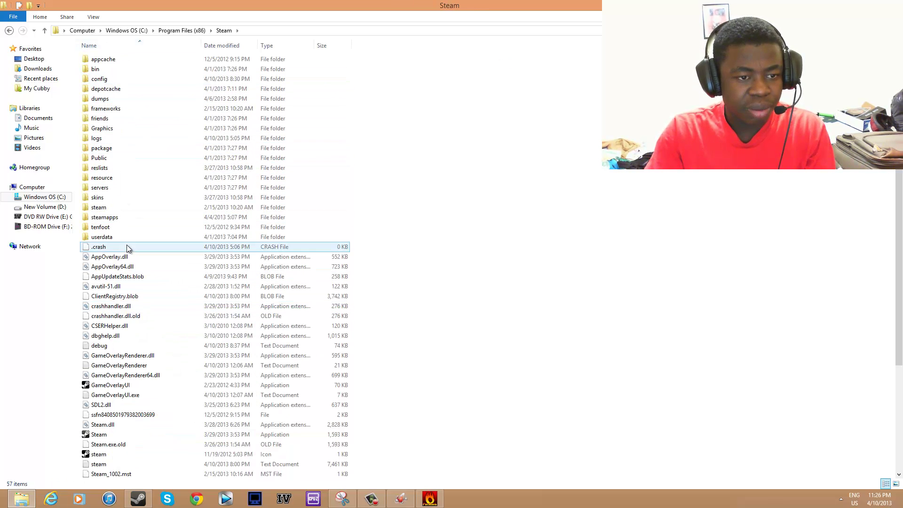
pyautogui.doubleClick(131, 217)
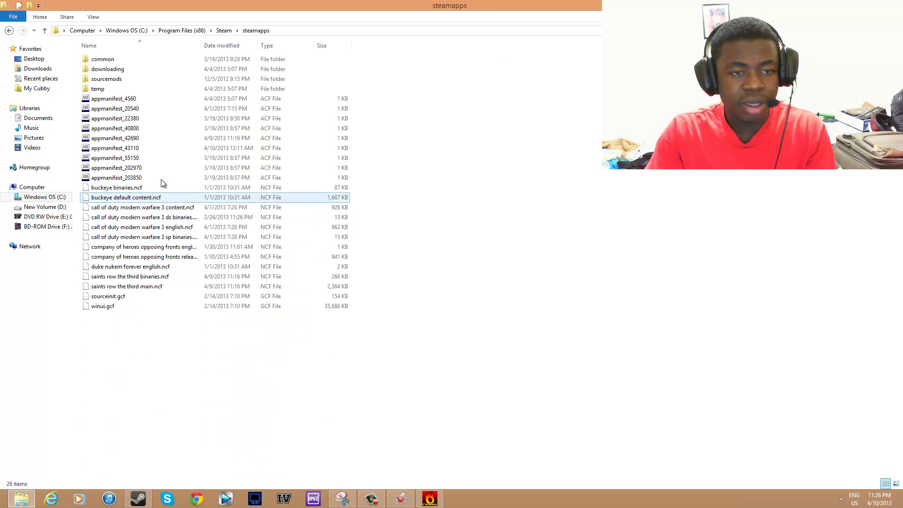
pyautogui.click(123, 61)
pyautogui.doubleClick(122, 62)
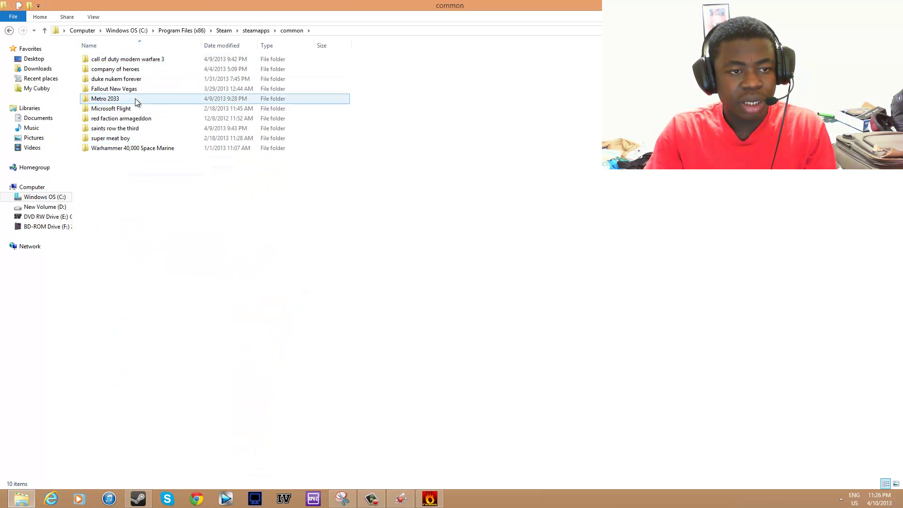
pyautogui.doubleClick(134, 97)
pyautogui.doubleClick(119, 167)
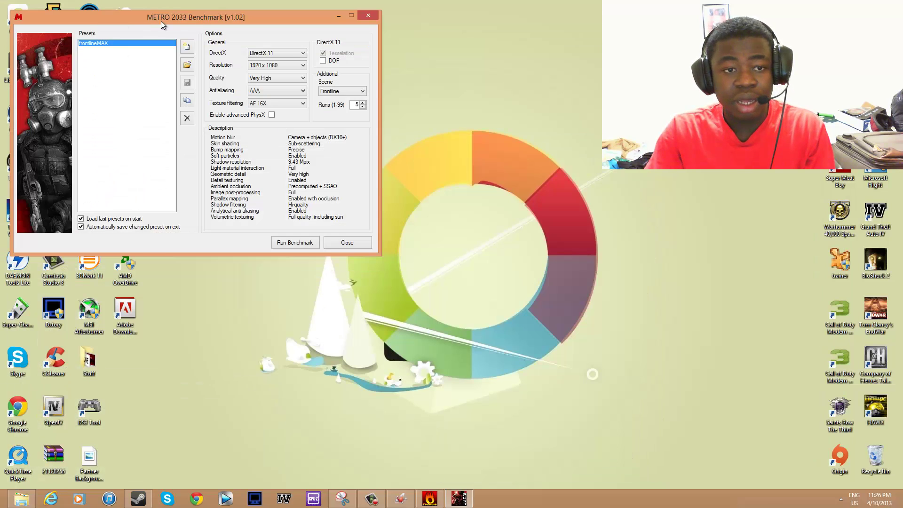
# - Center the Metro 2033 Benchmark window and review the resolution list, keeping 1920 x 1080
pyautogui.moveTo(161, 20); pyautogui.dragTo(445, 46)
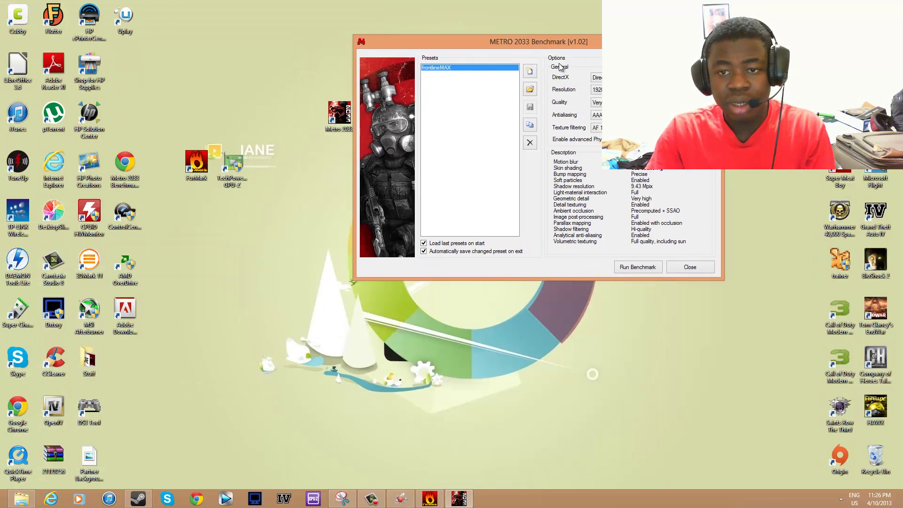
pyautogui.press('Tab')
pyautogui.press('Tab')
pyautogui.hotkey('alt', 'Down')
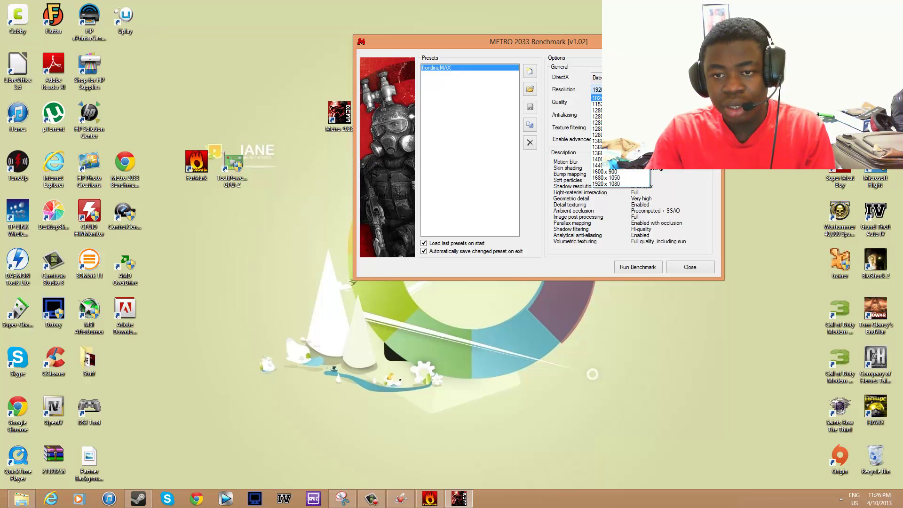
pyautogui.press('Escape')
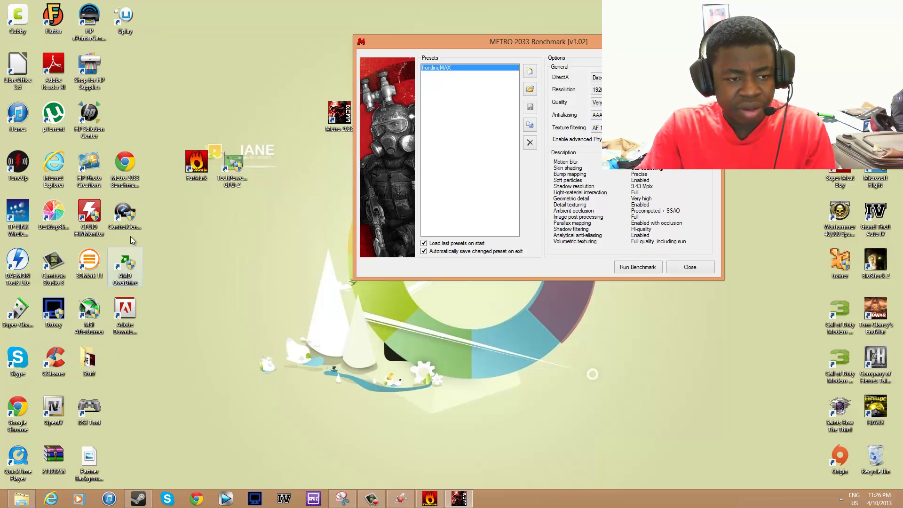
# - Open the saved benchmark results page in Chrome, maximized, and scroll through the runs
pyautogui.doubleClick(129, 173)
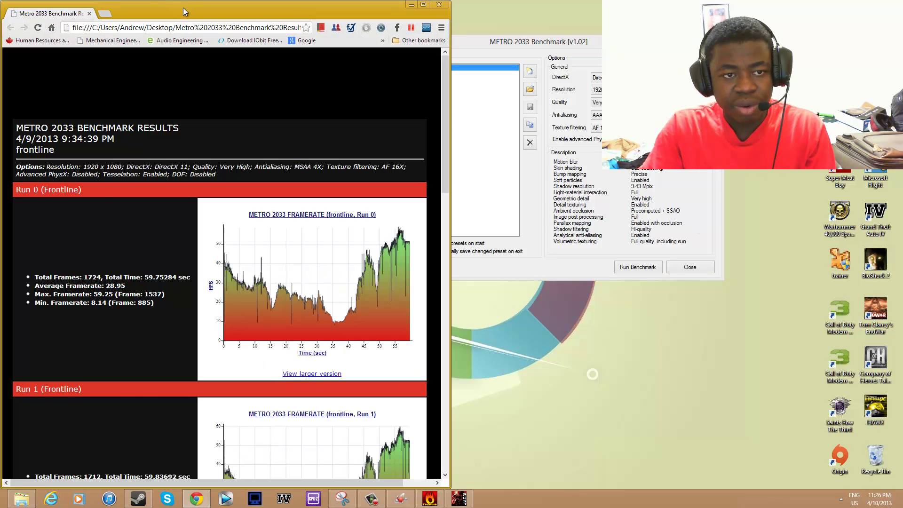
pyautogui.doubleClick(184, 9)
pyautogui.scroll(-4, 354, 320)
pyautogui.scroll(4, 484, 168)
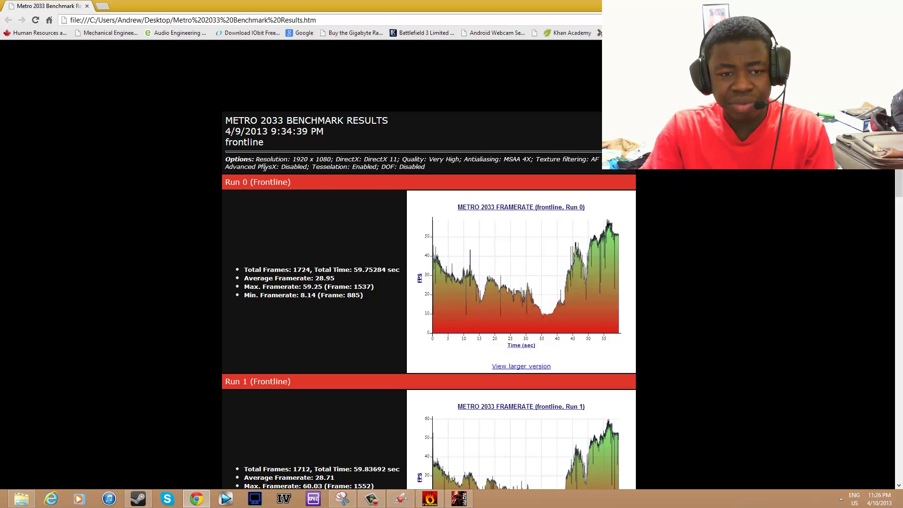
pyautogui.scroll(-15, 320, 258)
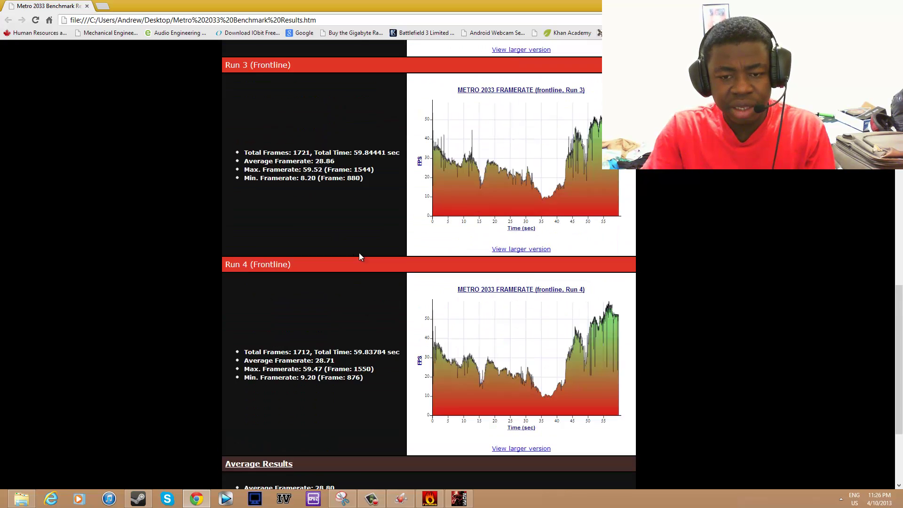
pyautogui.scroll(11, 360, 255)
pyautogui.scroll(4, 360, 258)
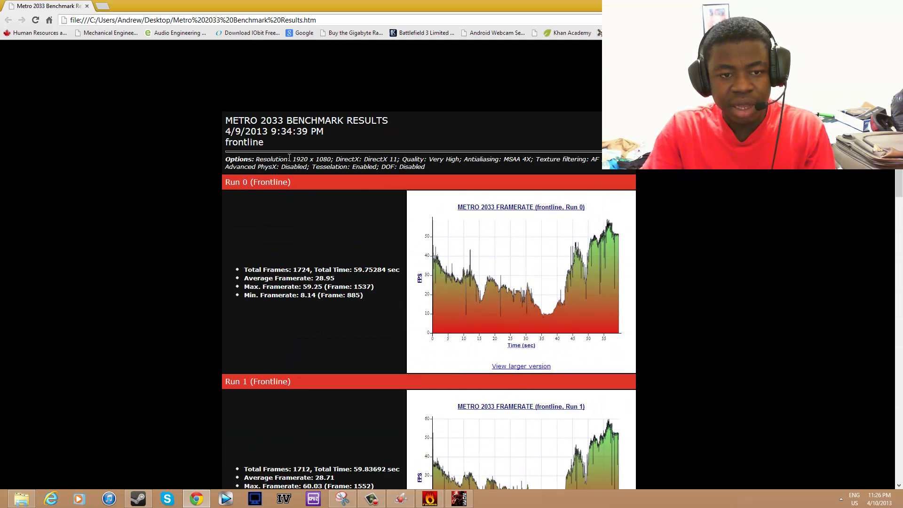
# - Highlight the resolution and DirectX settings text on the results page, then clear it
pyautogui.moveTo(287, 159); pyautogui.dragTo(440, 165)
pyautogui.press('super+Down')
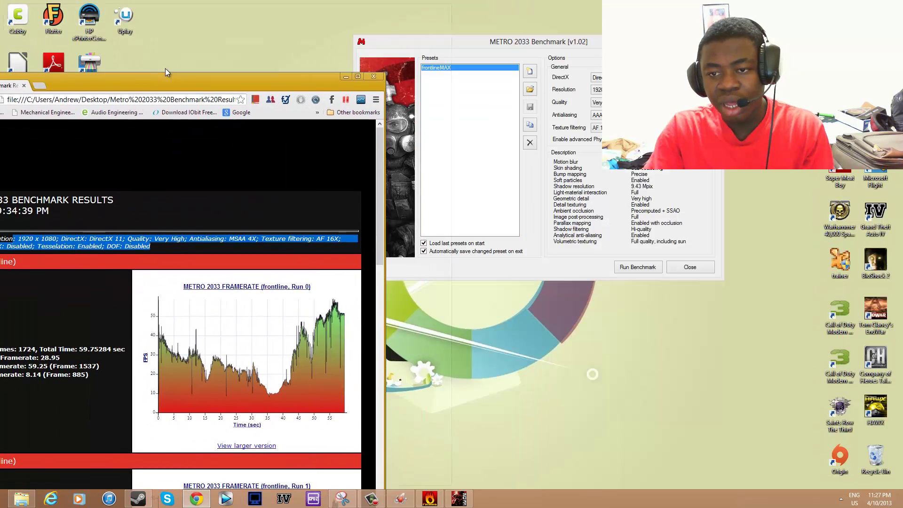
pyautogui.press('super+Up')
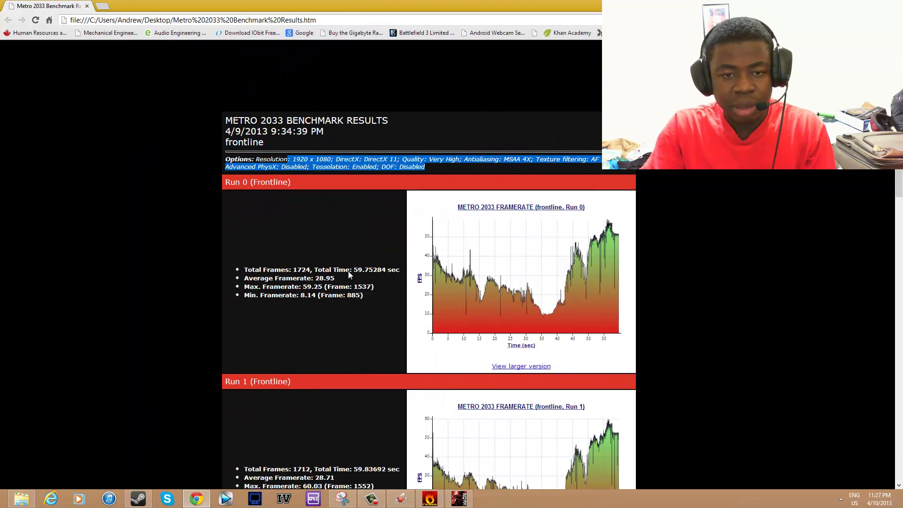
pyautogui.click(355, 258)
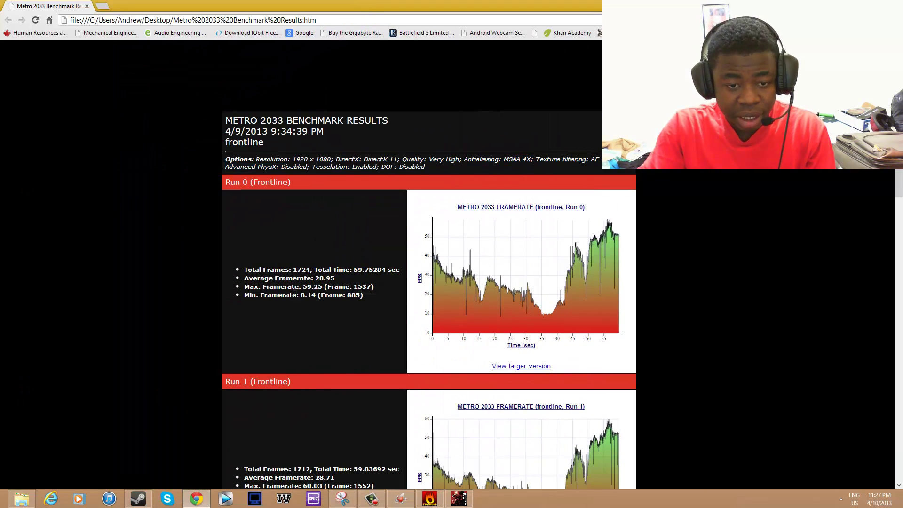
# - Highlight the 28.80 average framerate, then the maximum framerate value
pyautogui.scroll(-15, 366, 358)
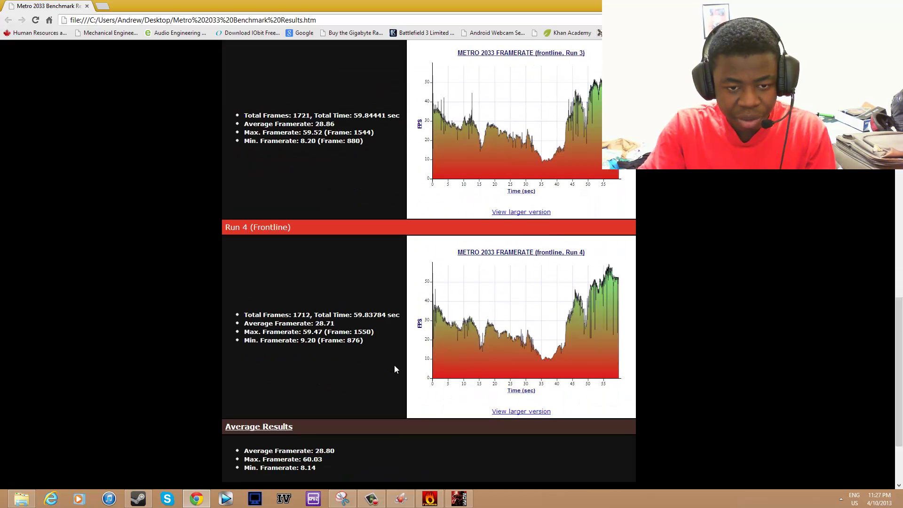
pyautogui.moveTo(314, 347); pyautogui.dragTo(342, 344)
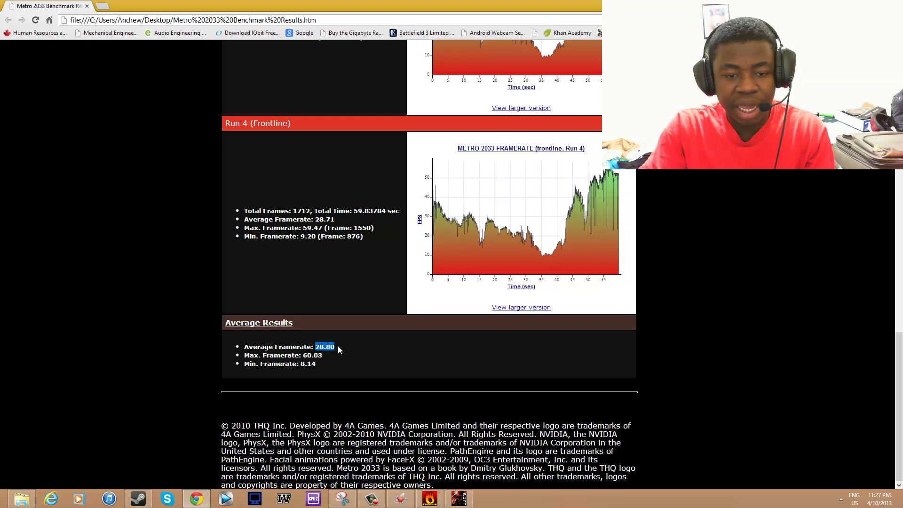
pyautogui.click(380, 343)
pyautogui.moveTo(308, 355); pyautogui.dragTo(331, 356)
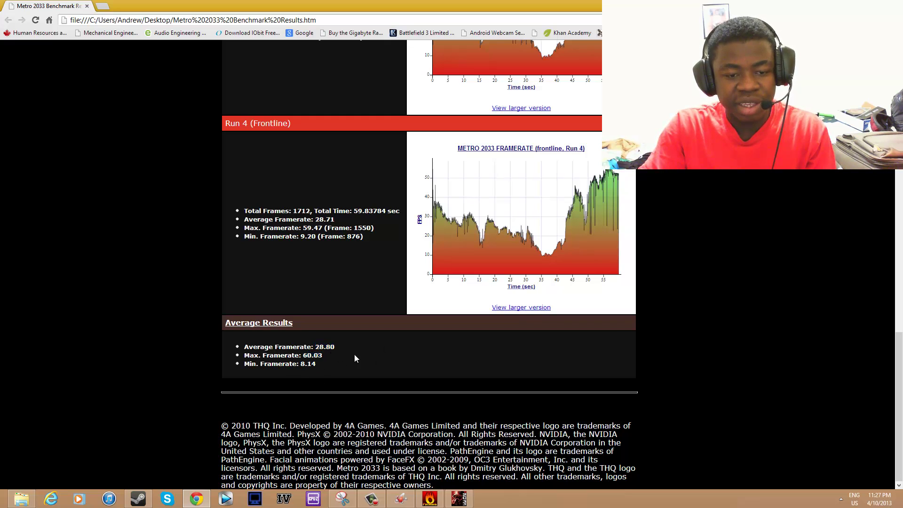
pyautogui.scroll(18, 518, 314)
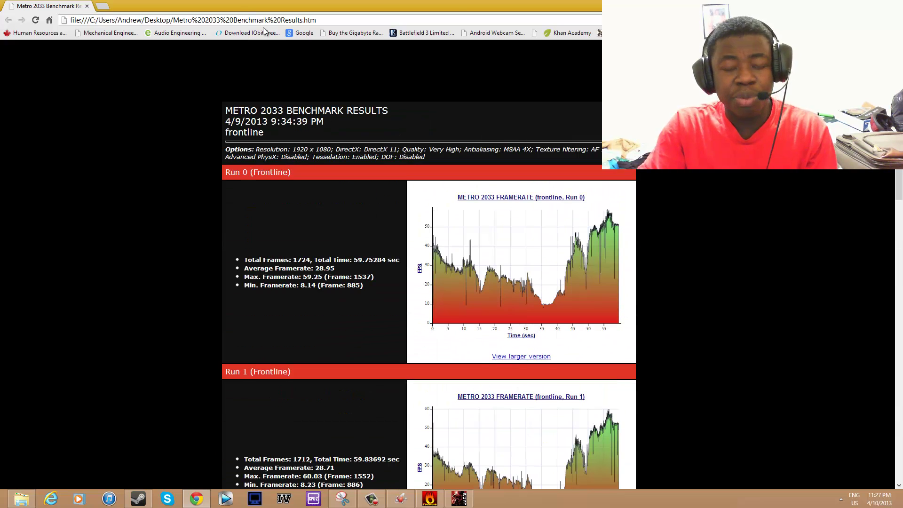
pyautogui.scroll(1, 330, 116)
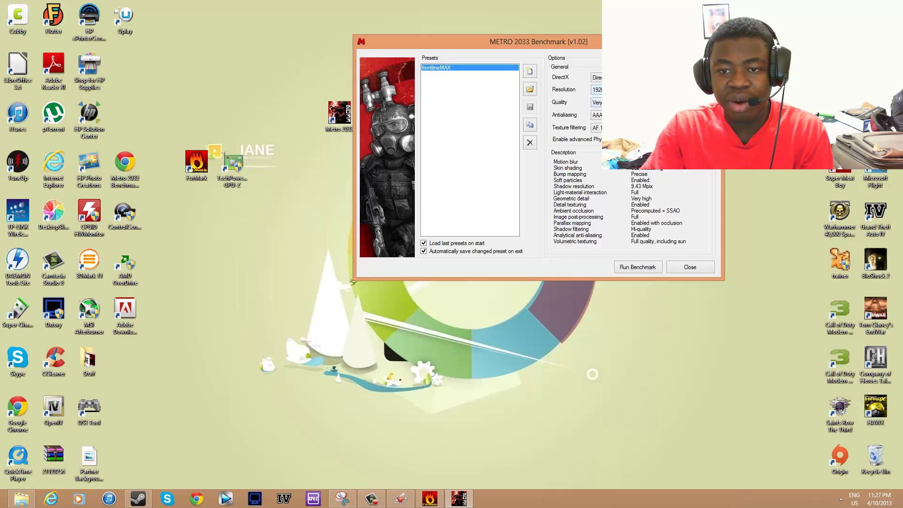
# - Lower quality from Very High to High, keep AAA antialiasing, and close the benchmark launcher
pyautogui.click(596, 102)
pyautogui.click(597, 121)
pyautogui.click(597, 114)
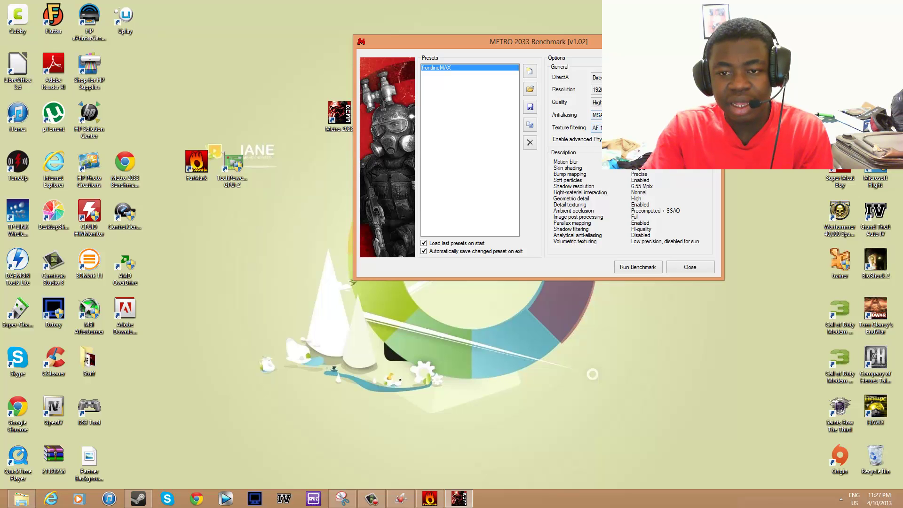
pyautogui.click(597, 123)
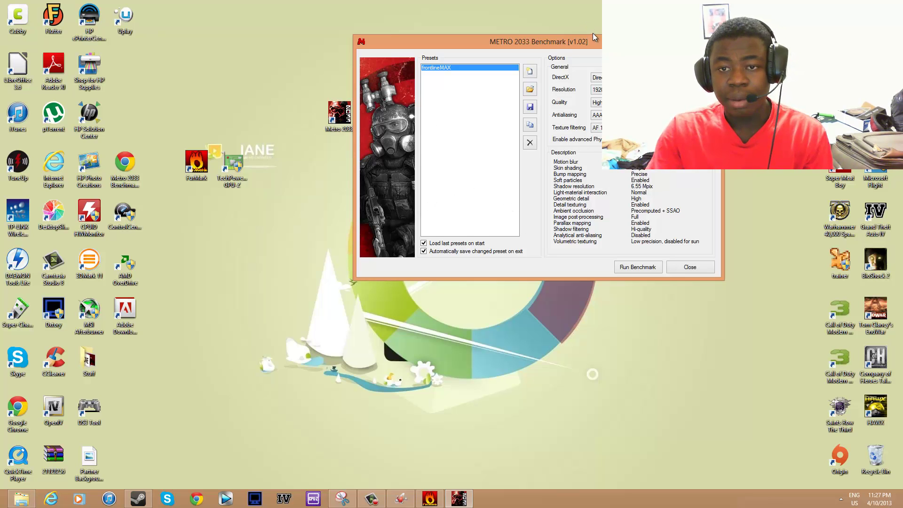
pyautogui.moveTo(592, 41); pyautogui.dragTo(491, 148)
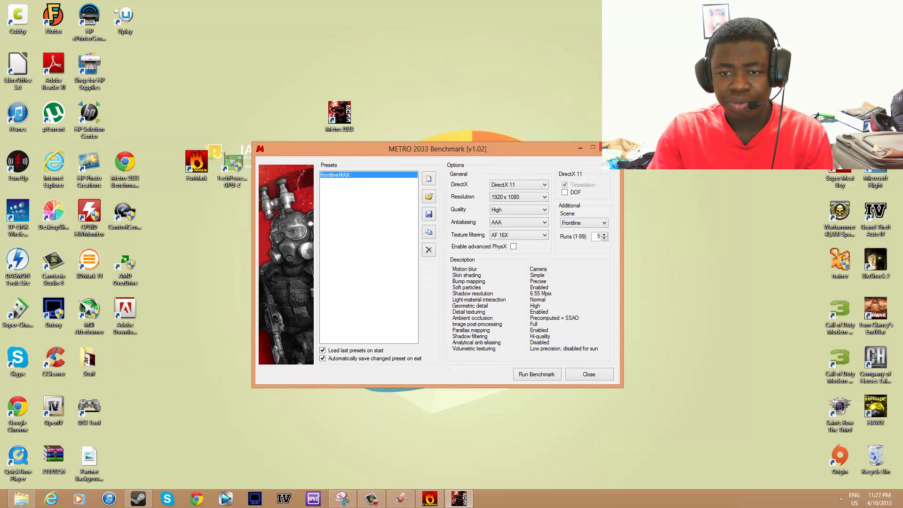
pyautogui.click(610, 147)
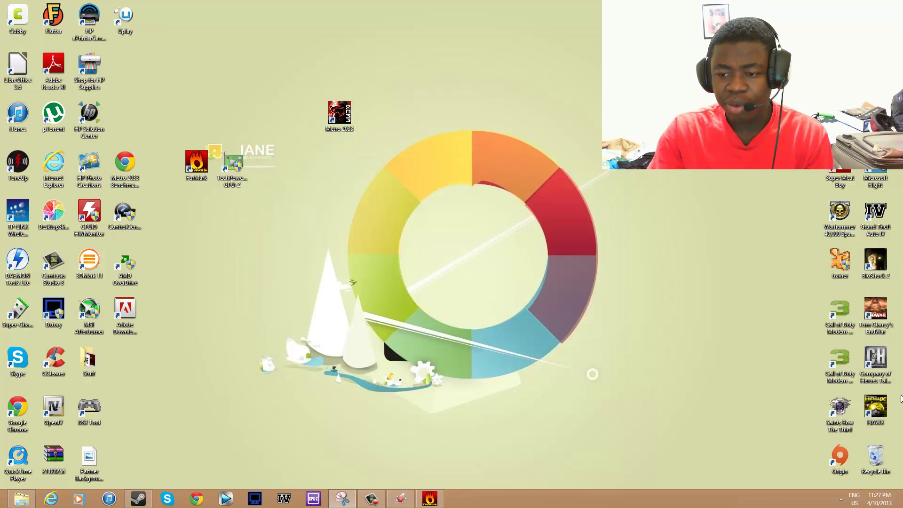